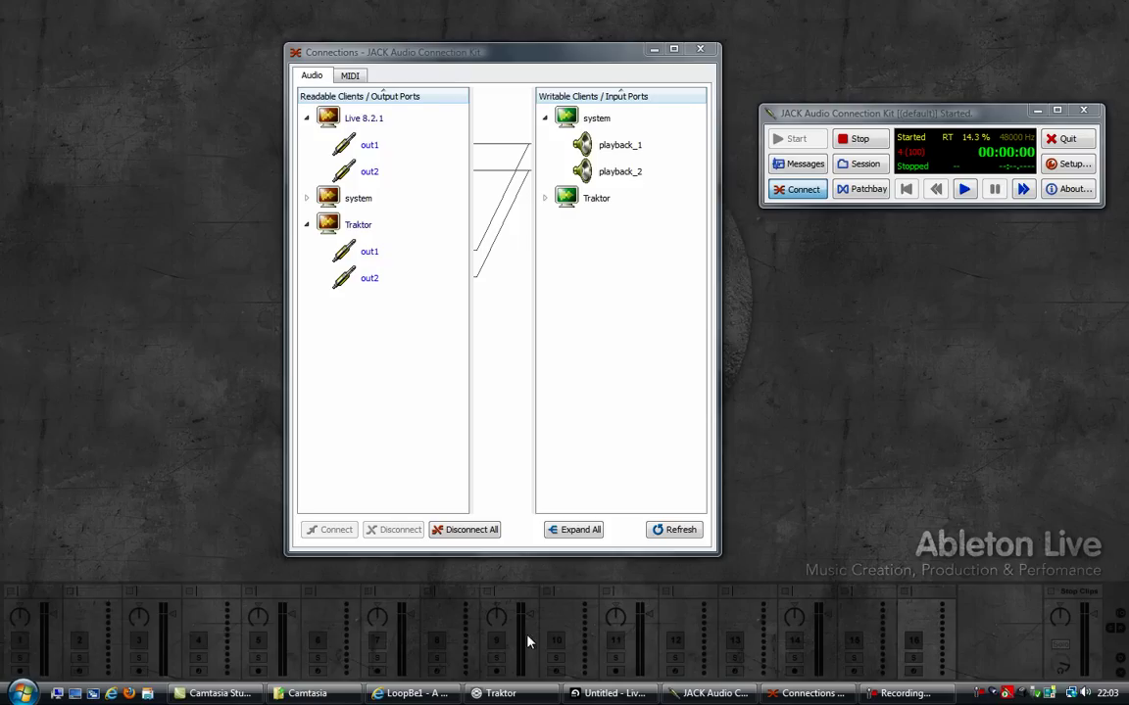
- Switch to the web browser and view the MIDI Yoke page on midiox.com and the LoopBe1 page on nerds.de
left_click(426, 694)
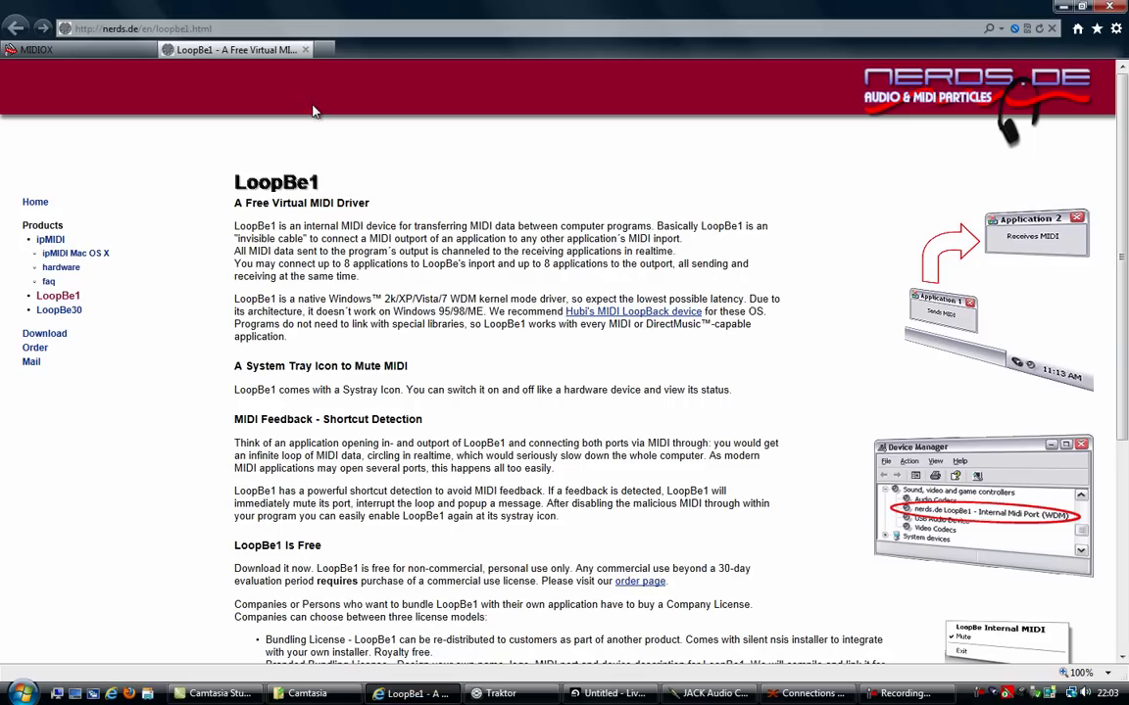
left_click(103, 45)
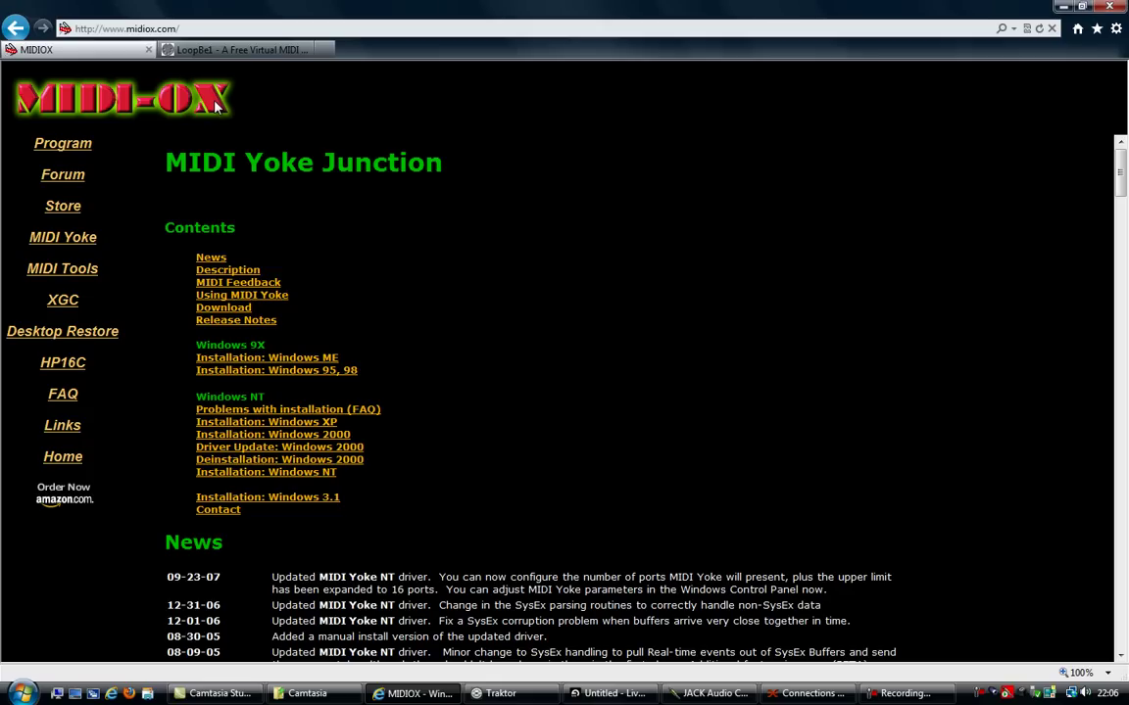
left_click(267, 53)
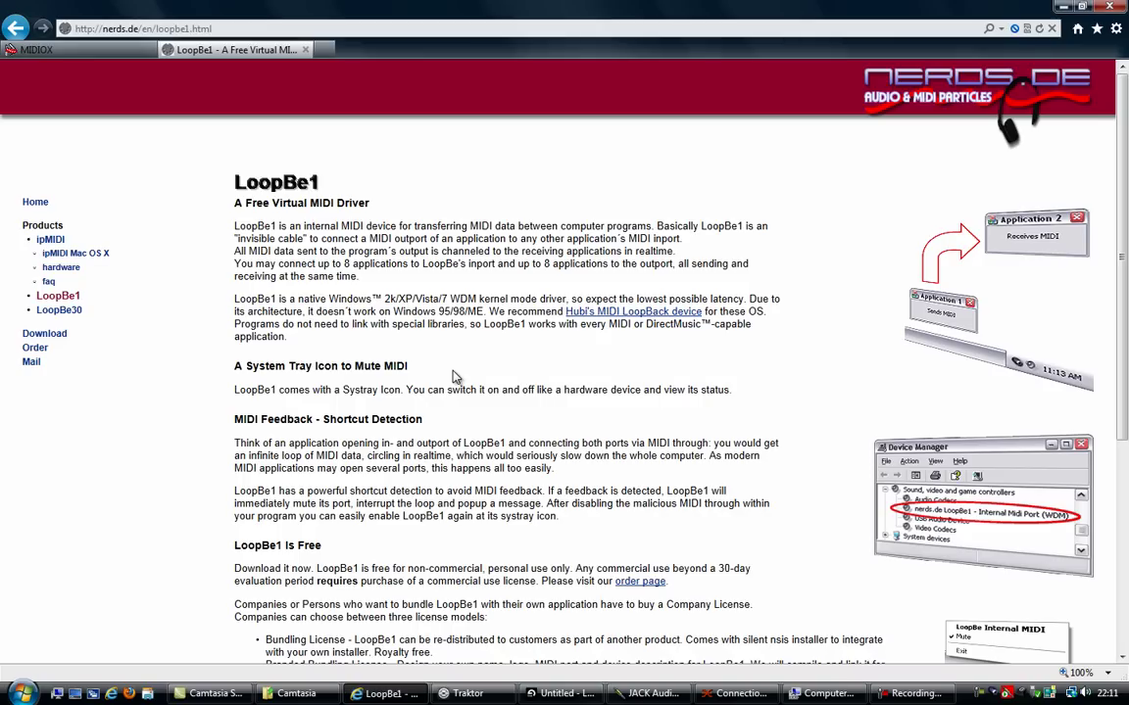
- Switch to Computer Management and check the LoopBe1 Internal Midi Port under the sound, video and game controllers in Device Manager
mouse_move(906, 698)
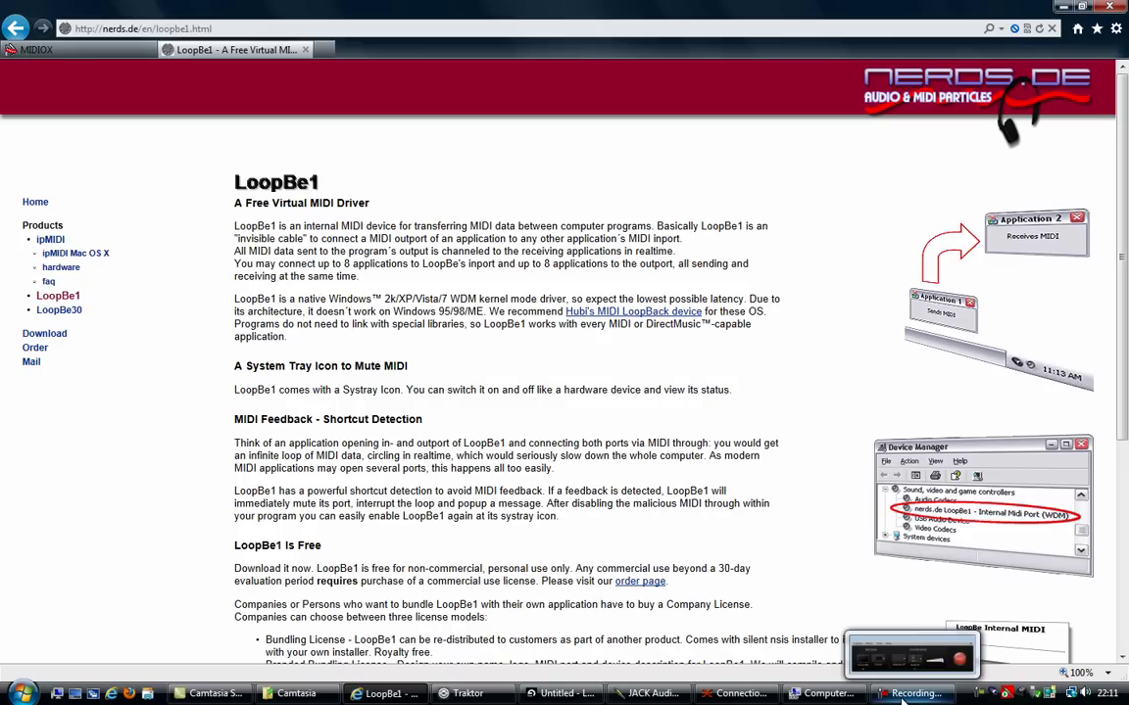
left_click(833, 696)
left_click_drag(211, 30, 345, 47)
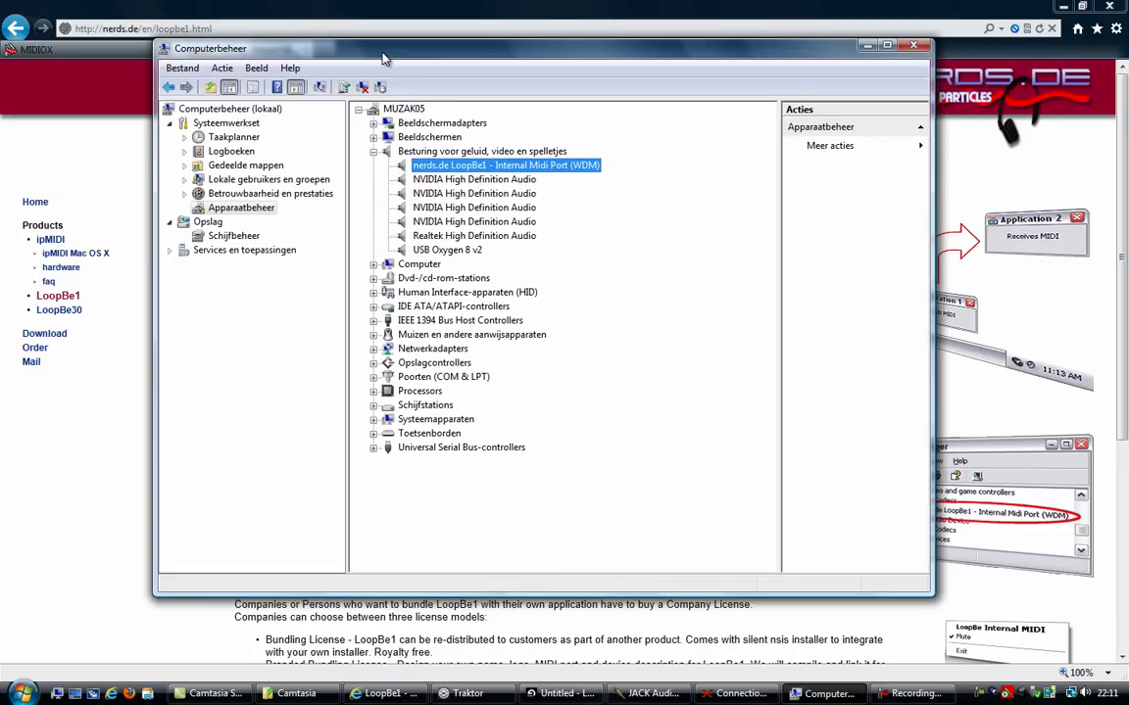
left_click(404, 150)
left_click(442, 168)
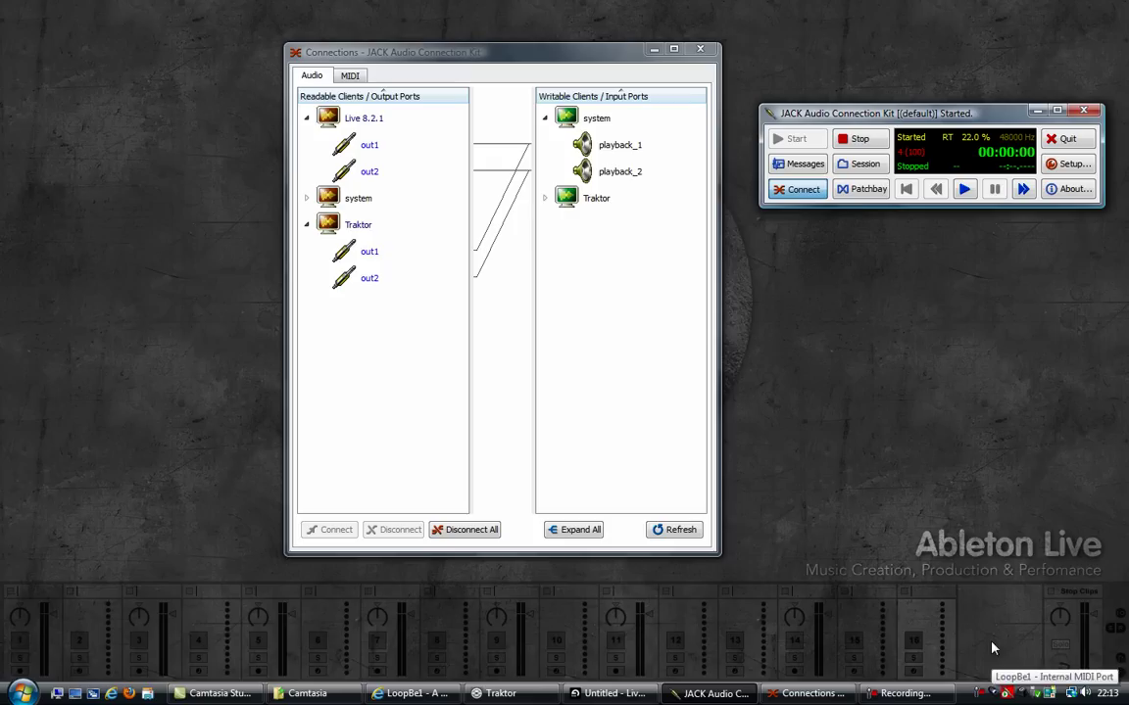
- Open the LoopBe Internal MIDI dialog to check its Mute setting, and close it
right_click(992, 693)
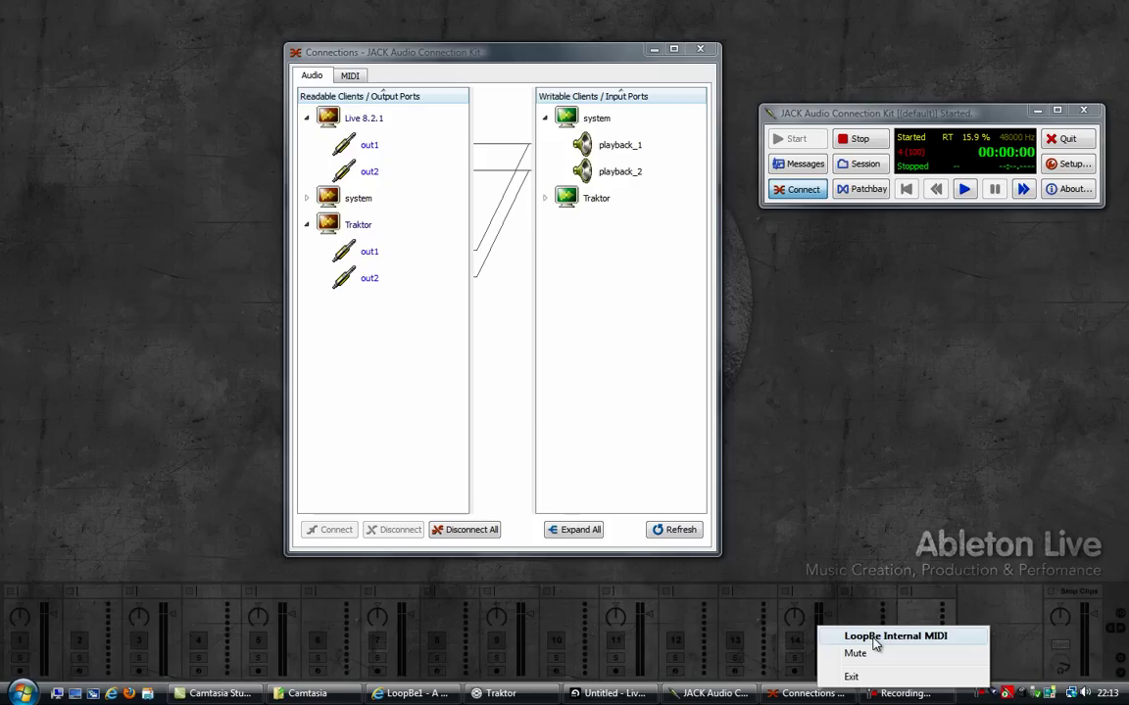
left_click(876, 638)
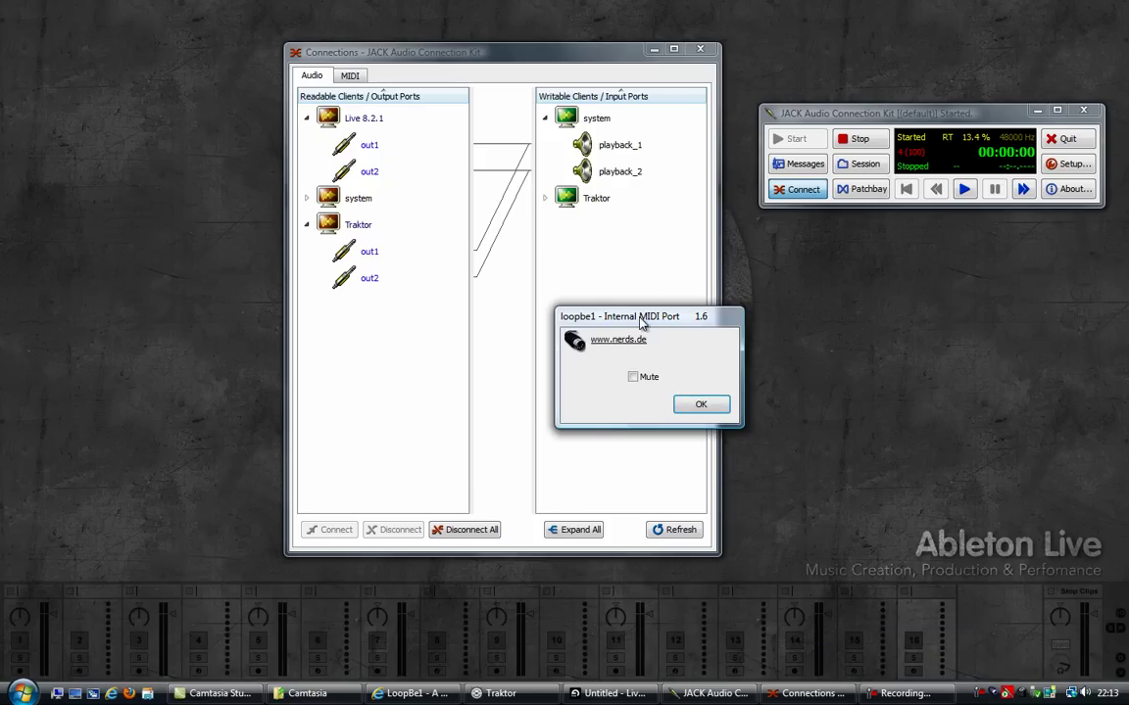
left_click_drag(639, 322, 826, 360)
left_click(884, 444)
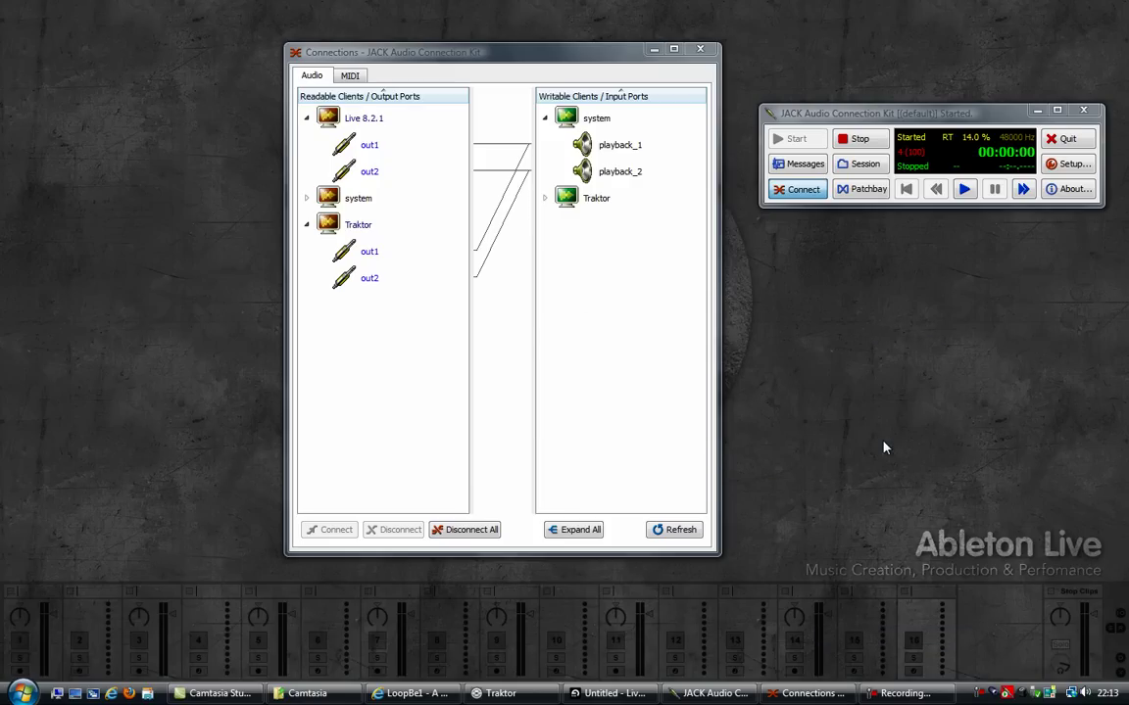
- Connect the Live 8.2.1 and Traktor output ports to the system playback ports in the JACK audio connections
left_click_drag(500, 44, 507, 48)
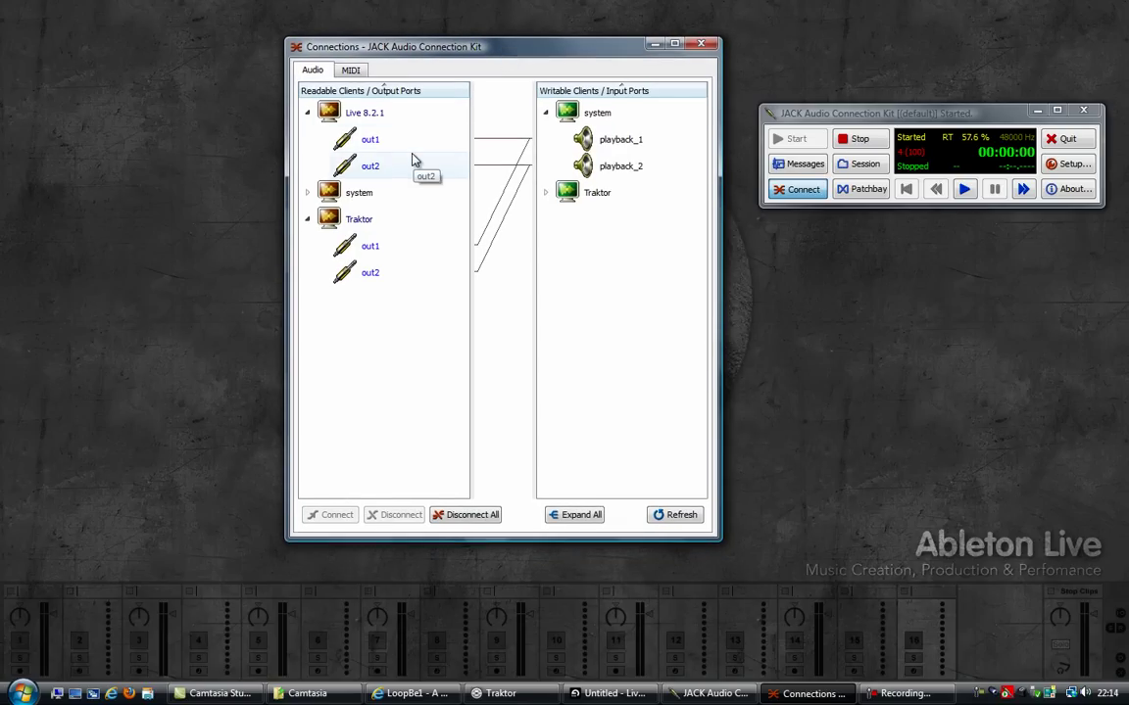
left_click(389, 117)
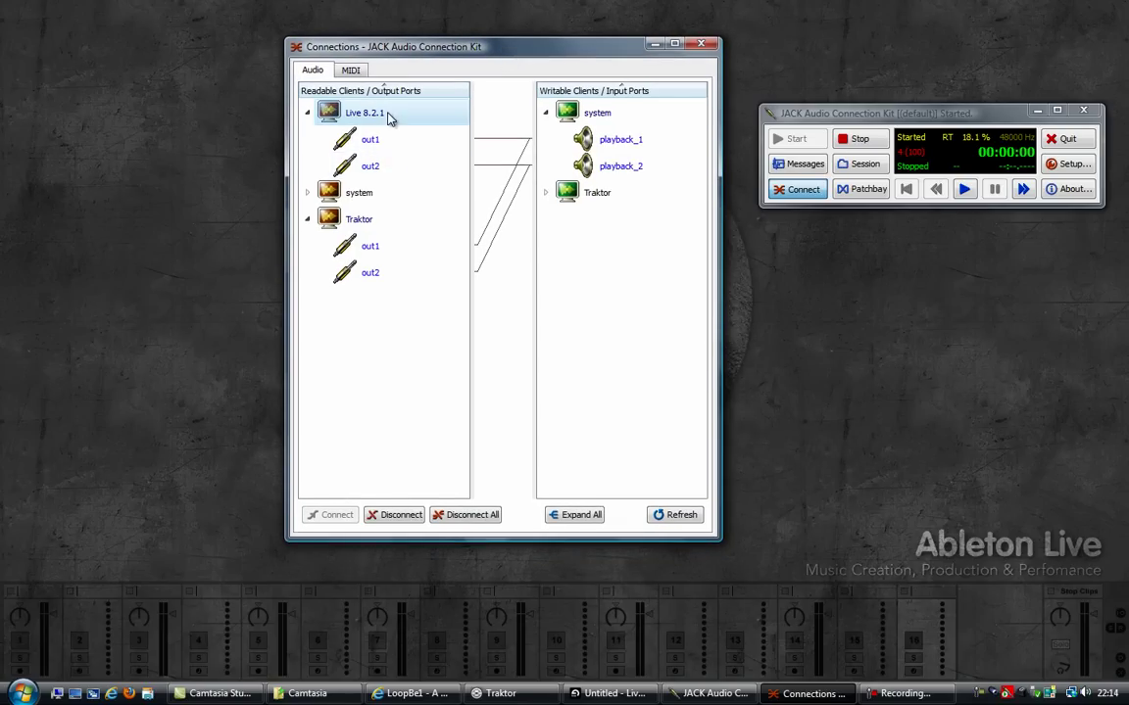
left_click_drag(362, 116, 598, 115)
left_click_drag(392, 219, 600, 113)
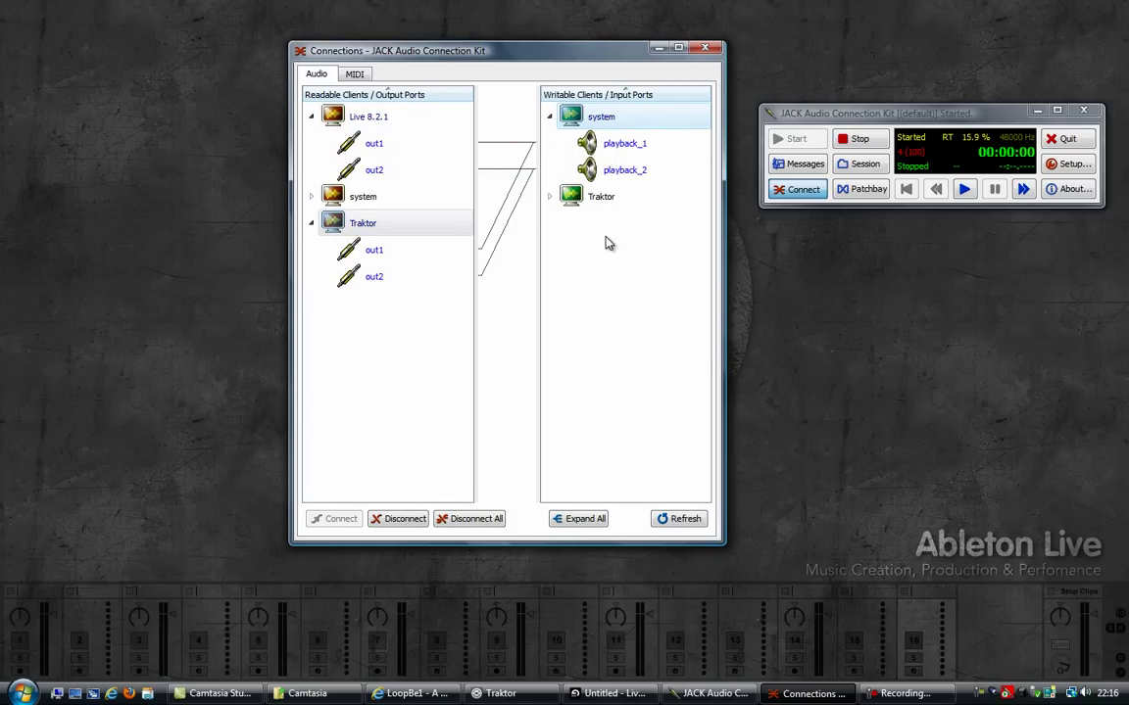
left_click(364, 227)
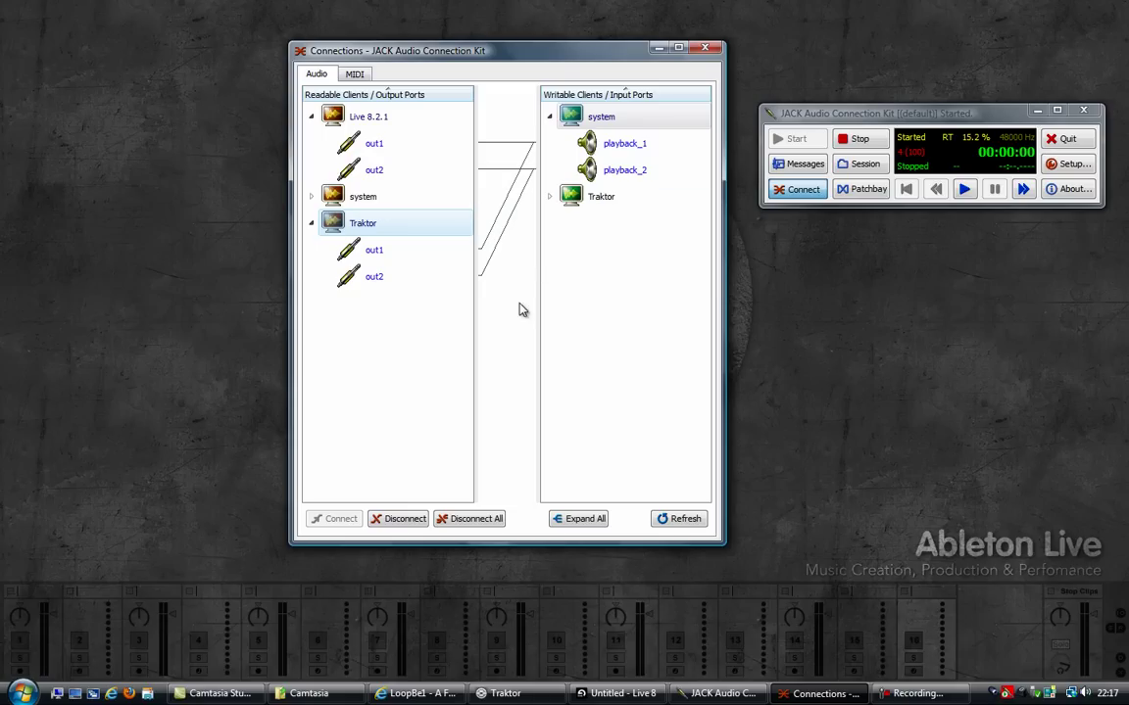
- Switch to Ableton Live and open its MIDI/Sync preferences
left_click(617, 693)
left_click(141, 23)
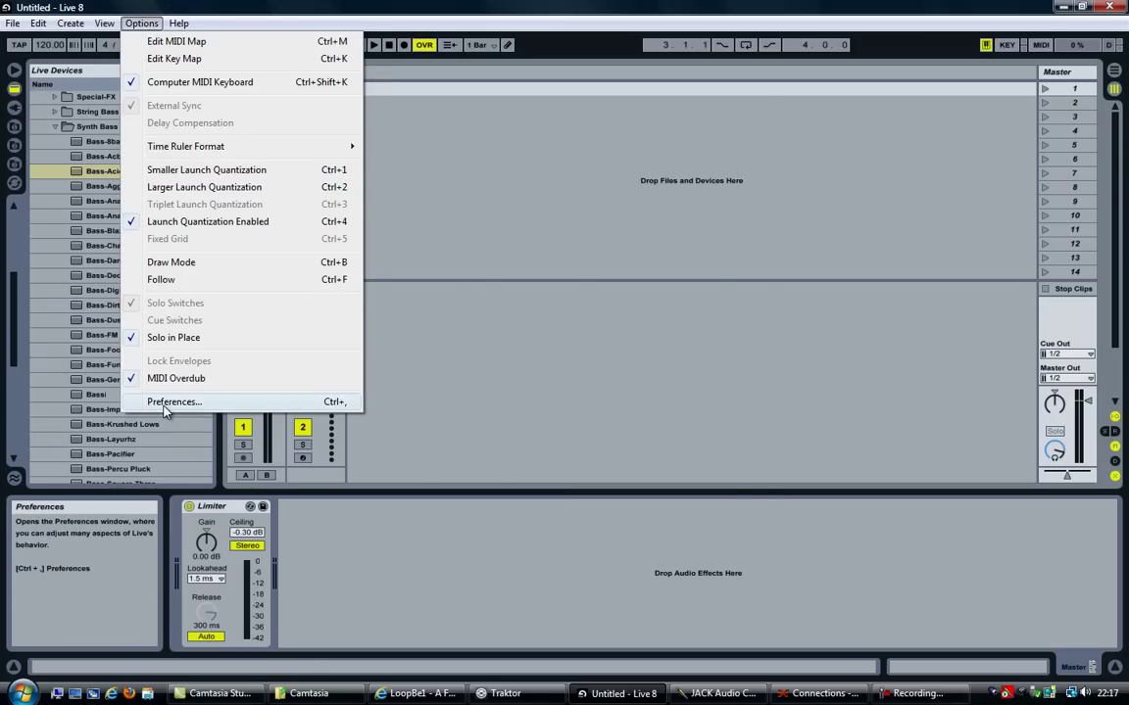
left_click(164, 409)
left_click_drag(458, 131, 439, 106)
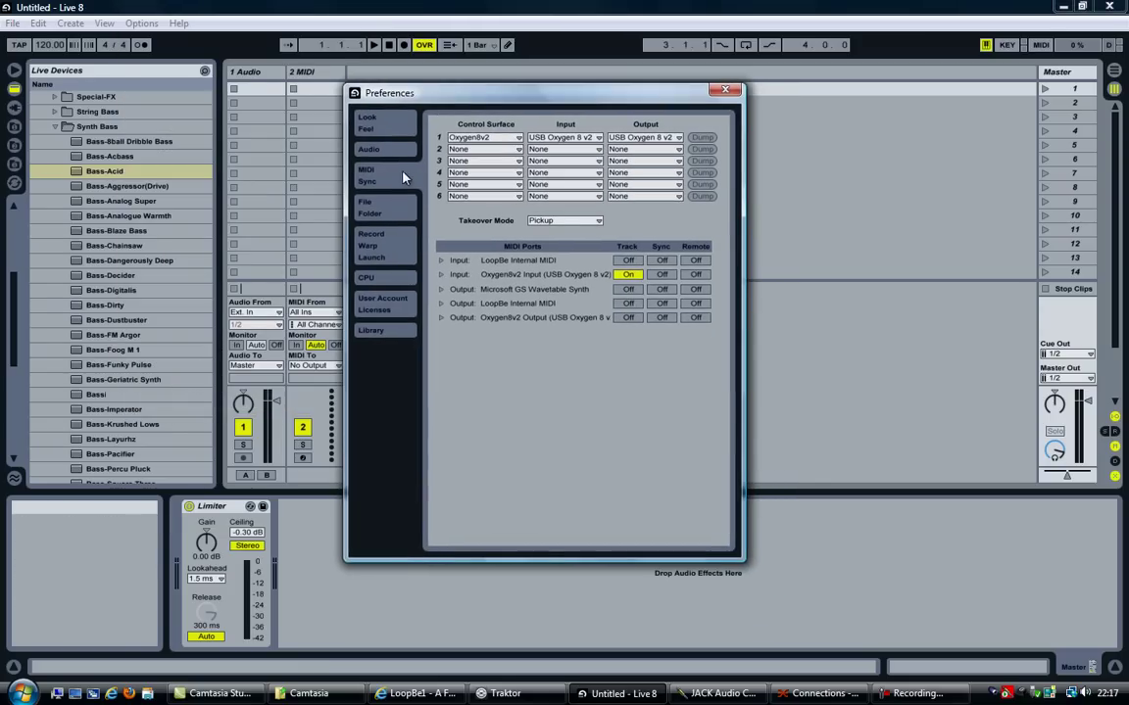
- Examine the detailed settings of the LoopBe Internal MIDI input and output ports
left_click(441, 261)
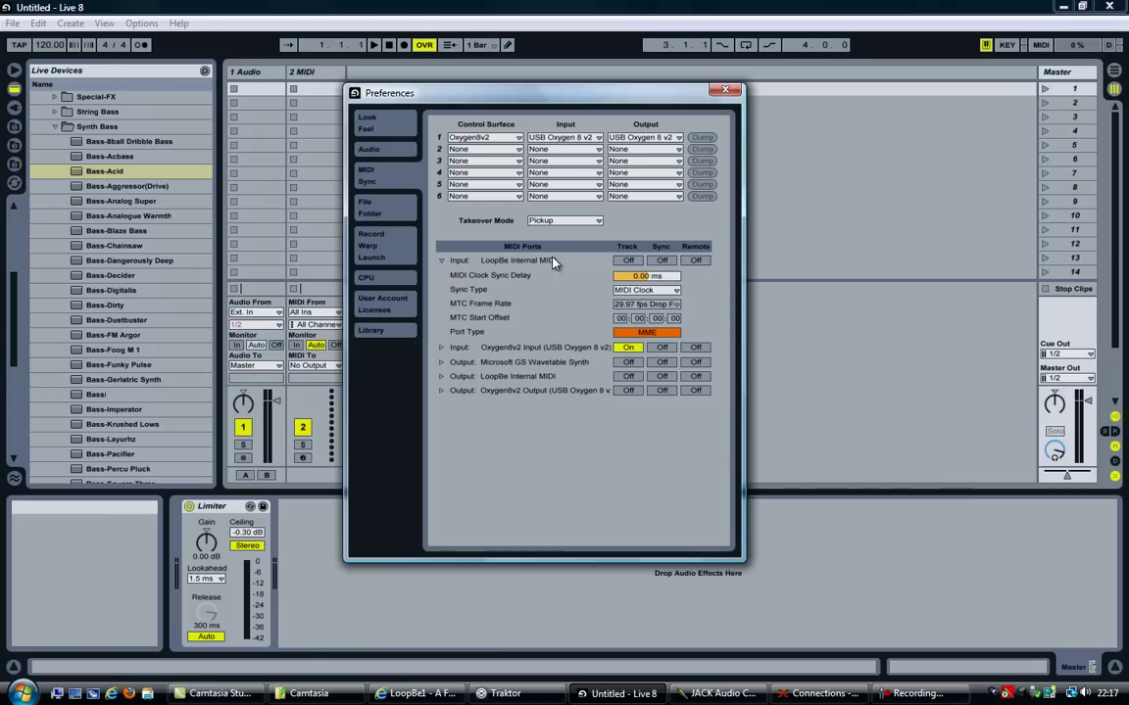
left_click(441, 260)
left_click(440, 317)
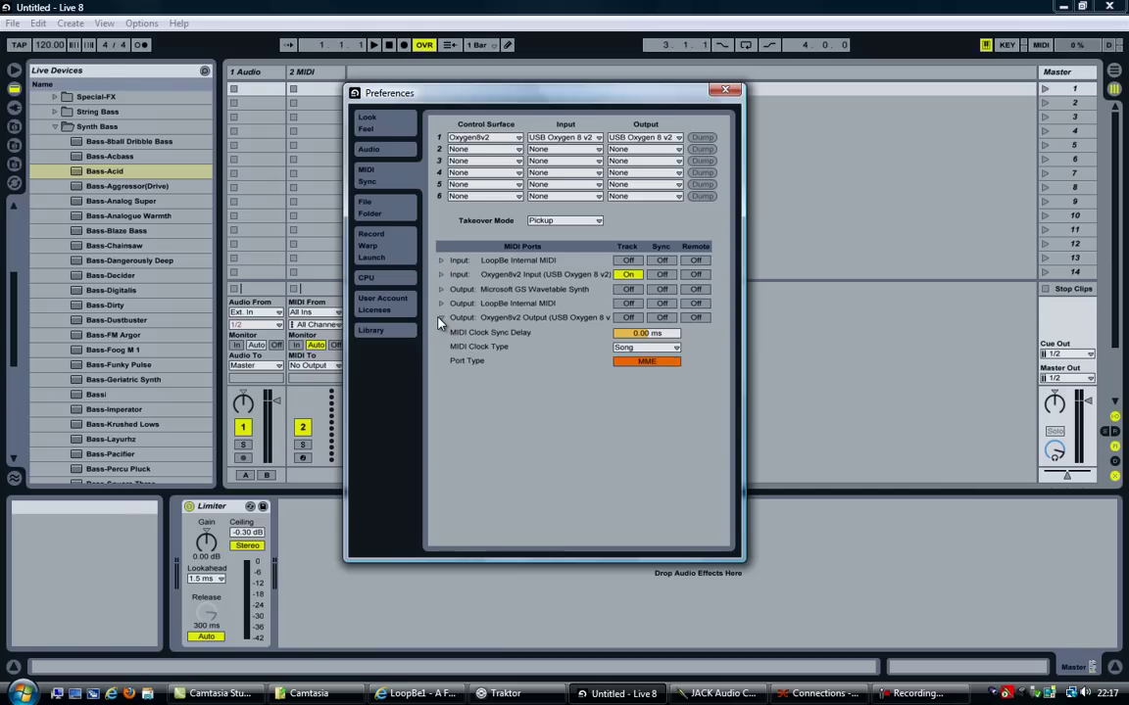
left_click(441, 317)
left_click(441, 303)
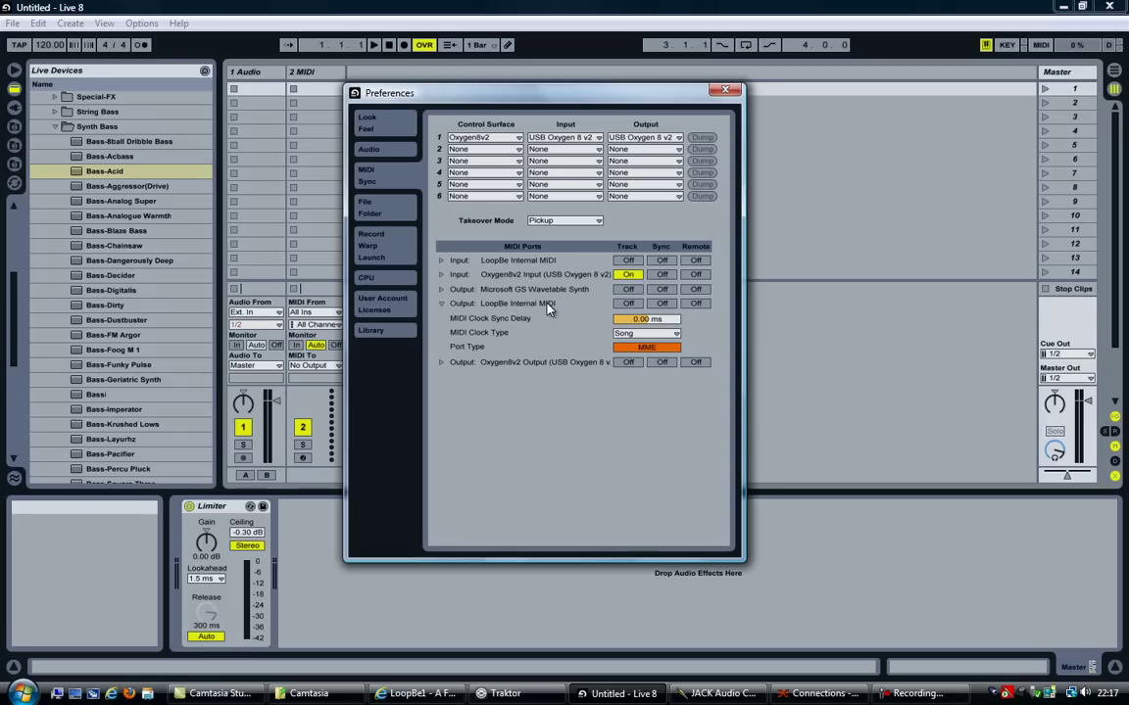
left_click(441, 304)
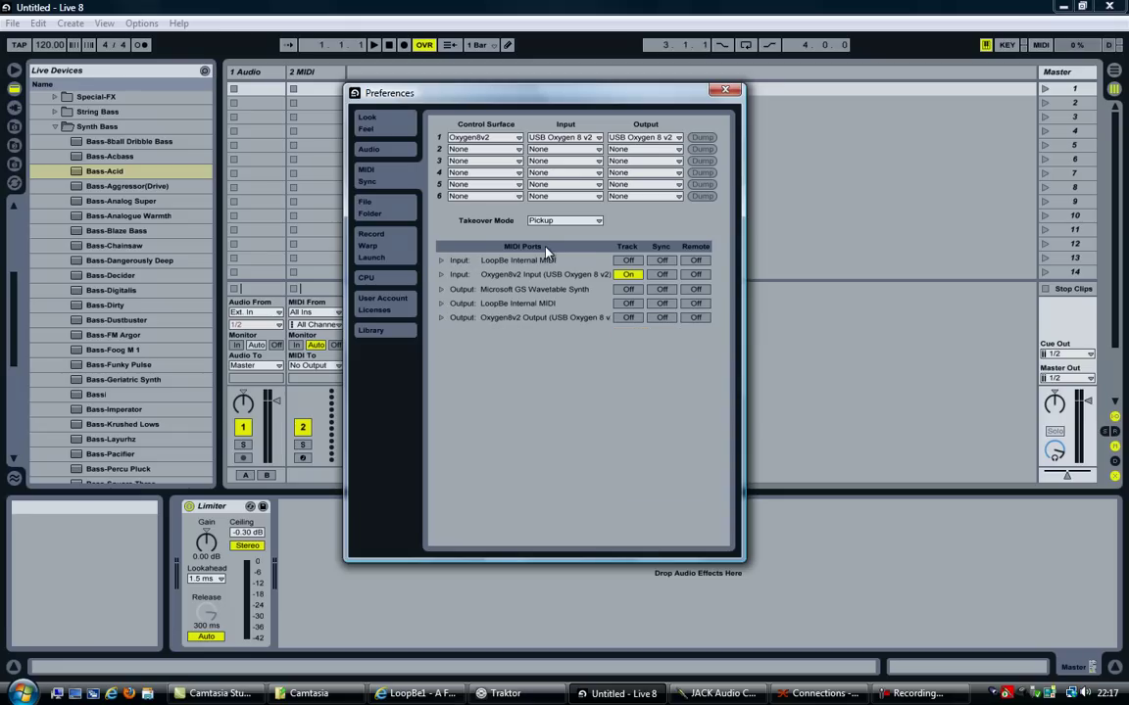
- Enable Track, Sync and Remote for the LoopBe Internal MIDI input, and close the preferences
left_click(627, 261)
left_click(662, 261)
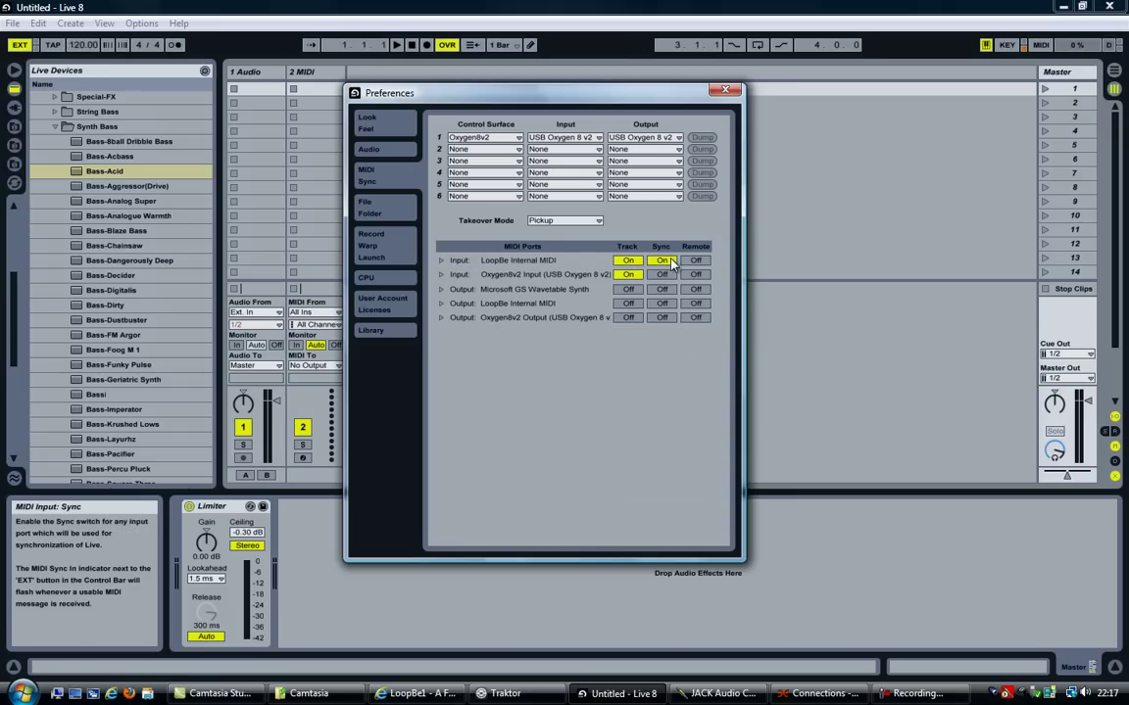
left_click(694, 261)
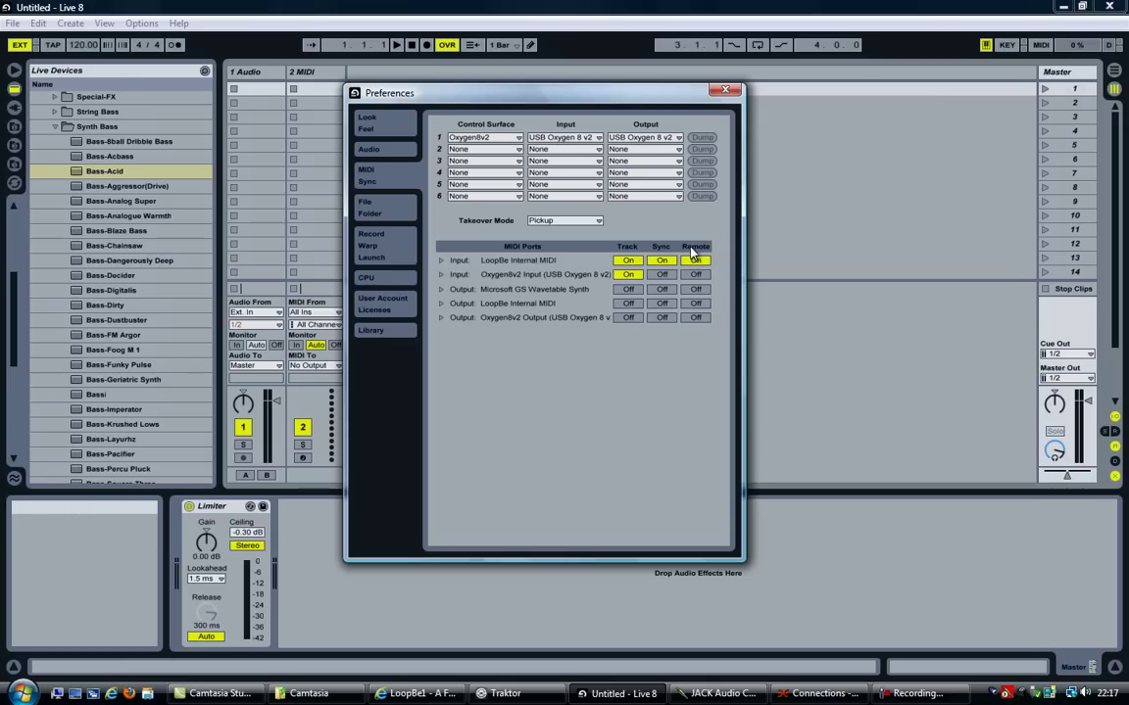
left_click(661, 261)
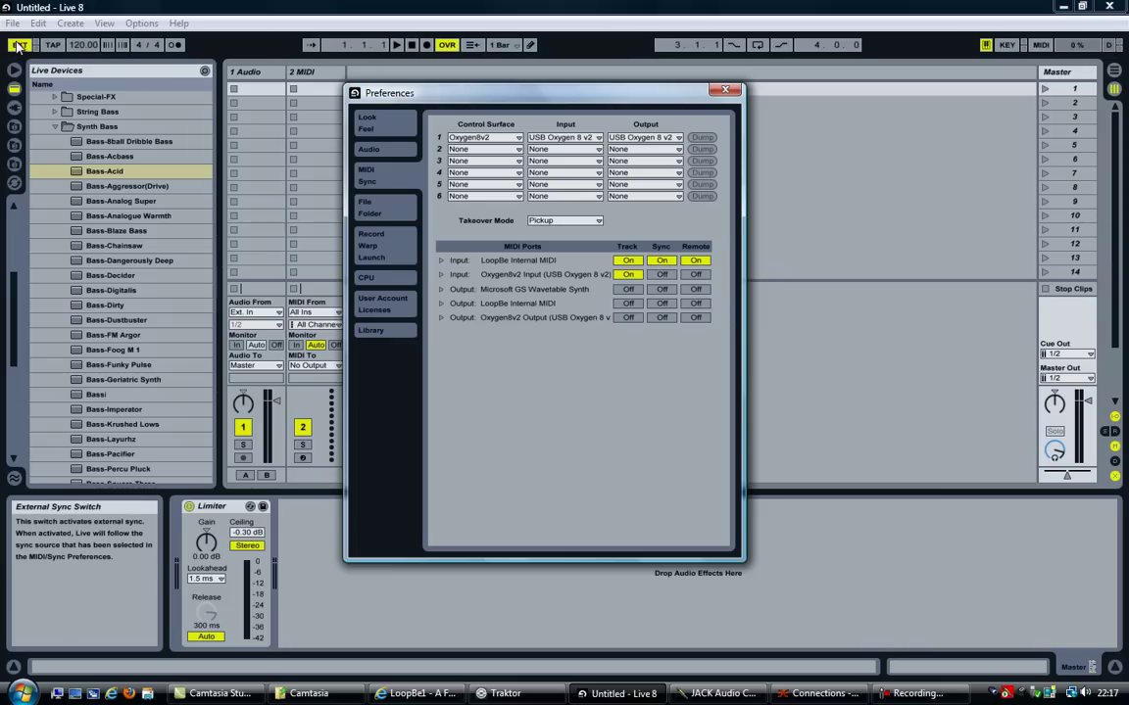
mouse_move(450, 96)
left_mouse_down()
mouse_move(483, 109)
mouse_move(466, 106)
left_mouse_up()
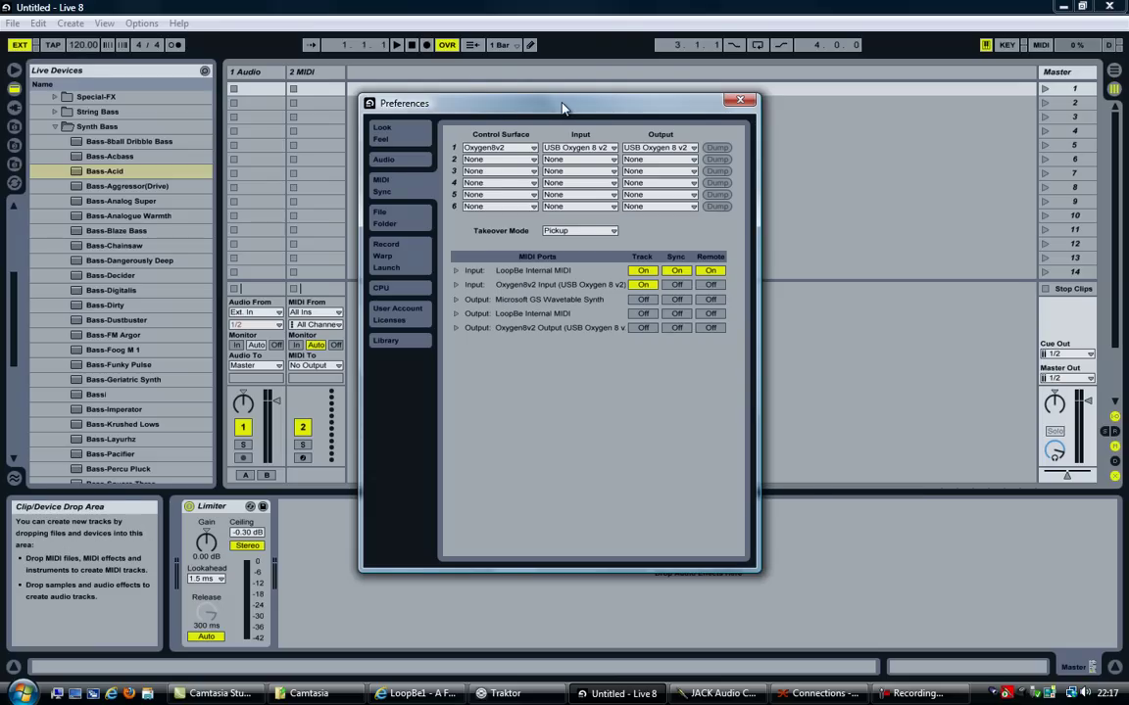
left_click(740, 103)
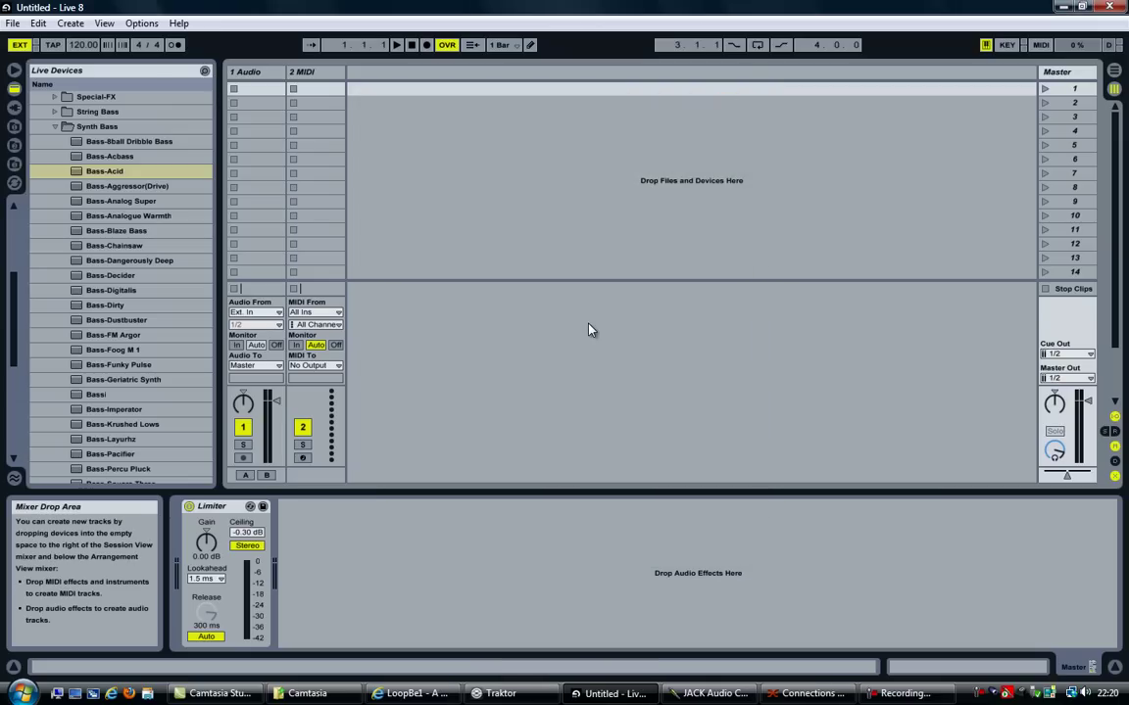
- Switch to Traktor and add a Generic MIDI device in the Controller Manager preferences
left_click(497, 693)
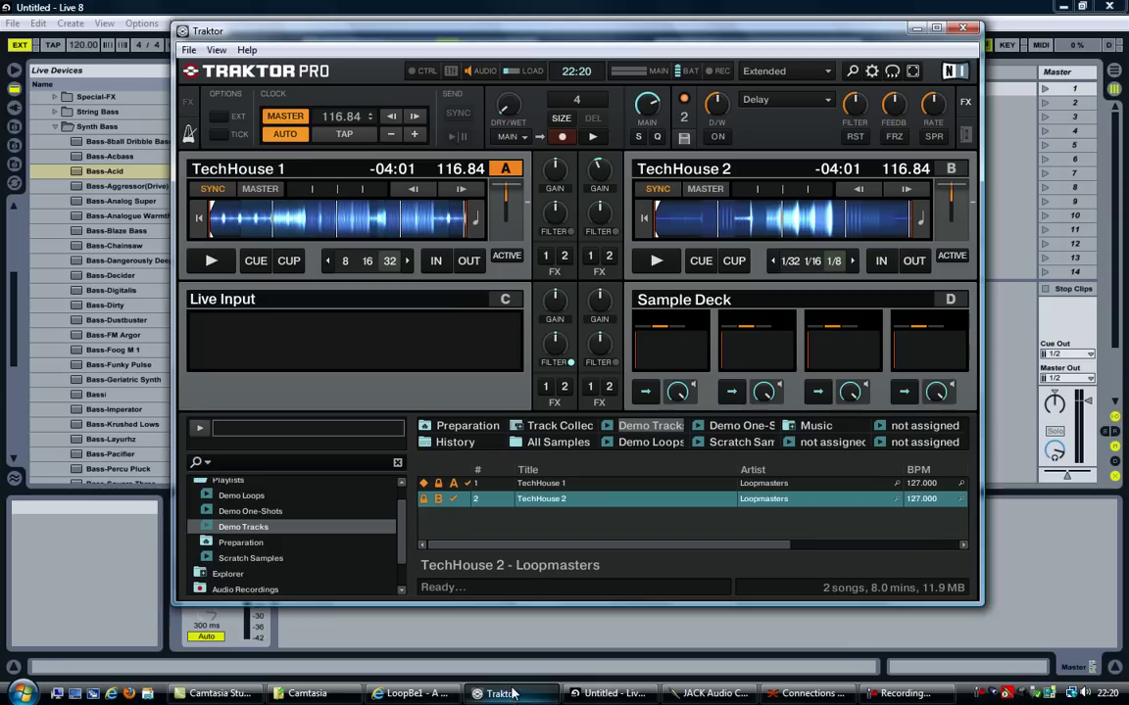
left_click(187, 50)
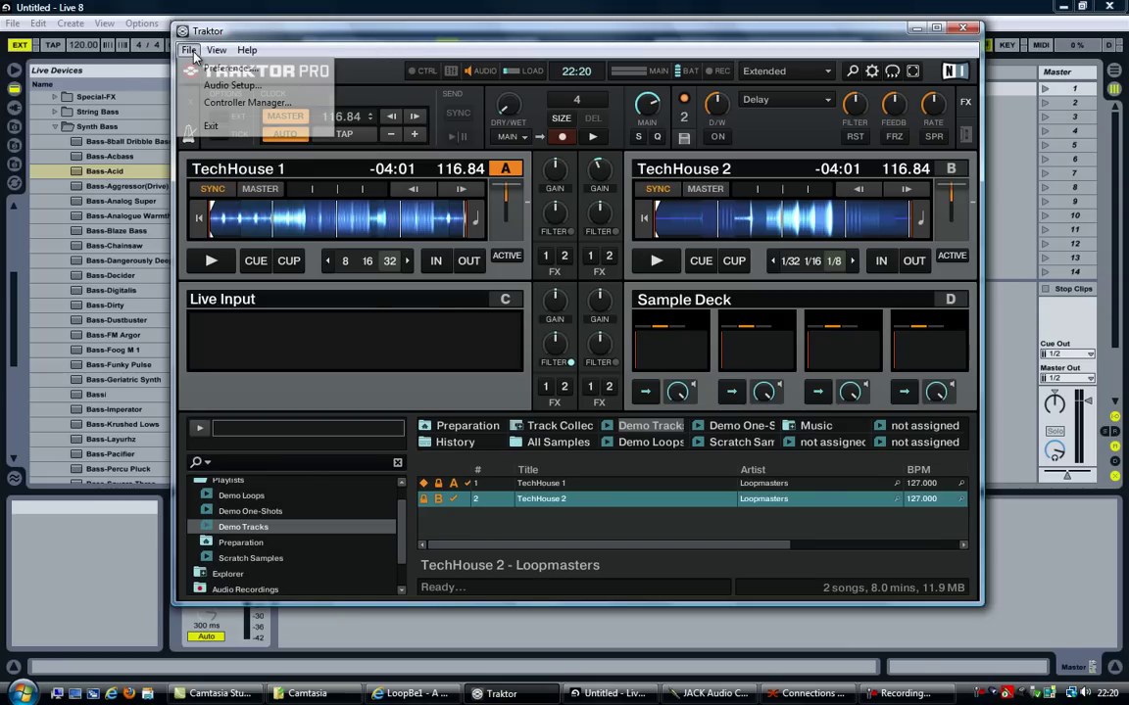
left_click(208, 69)
left_click_drag(324, 39, 387, 52)
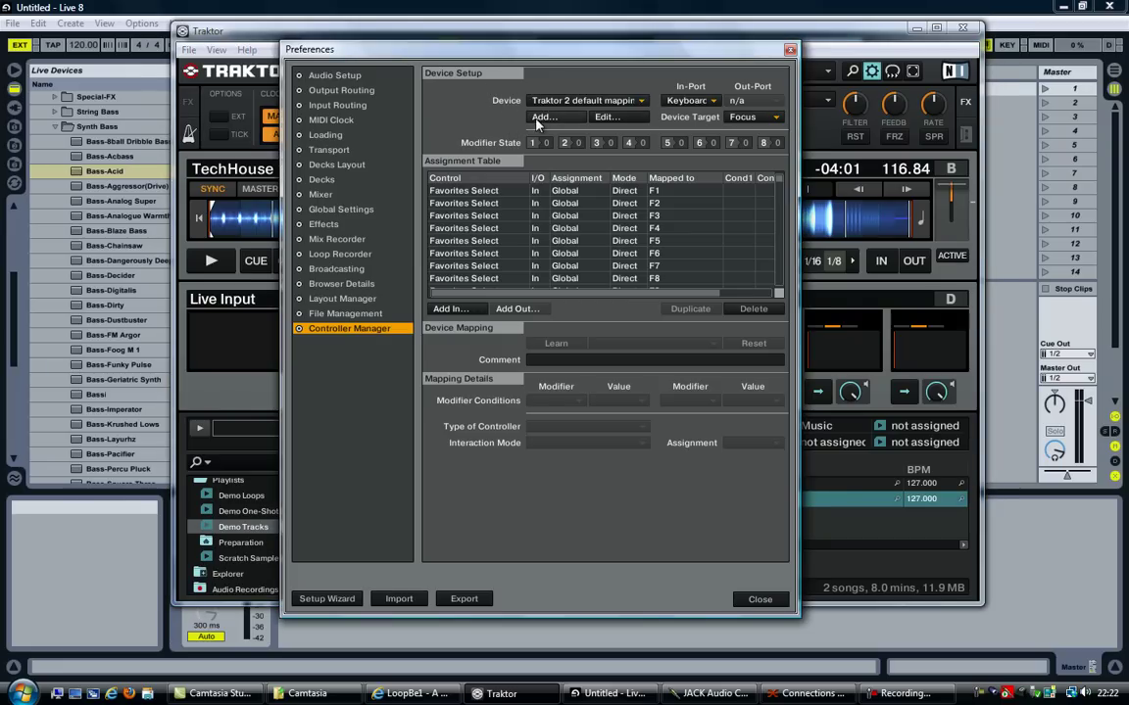
left_click(541, 116)
left_click(539, 114)
left_click(539, 114)
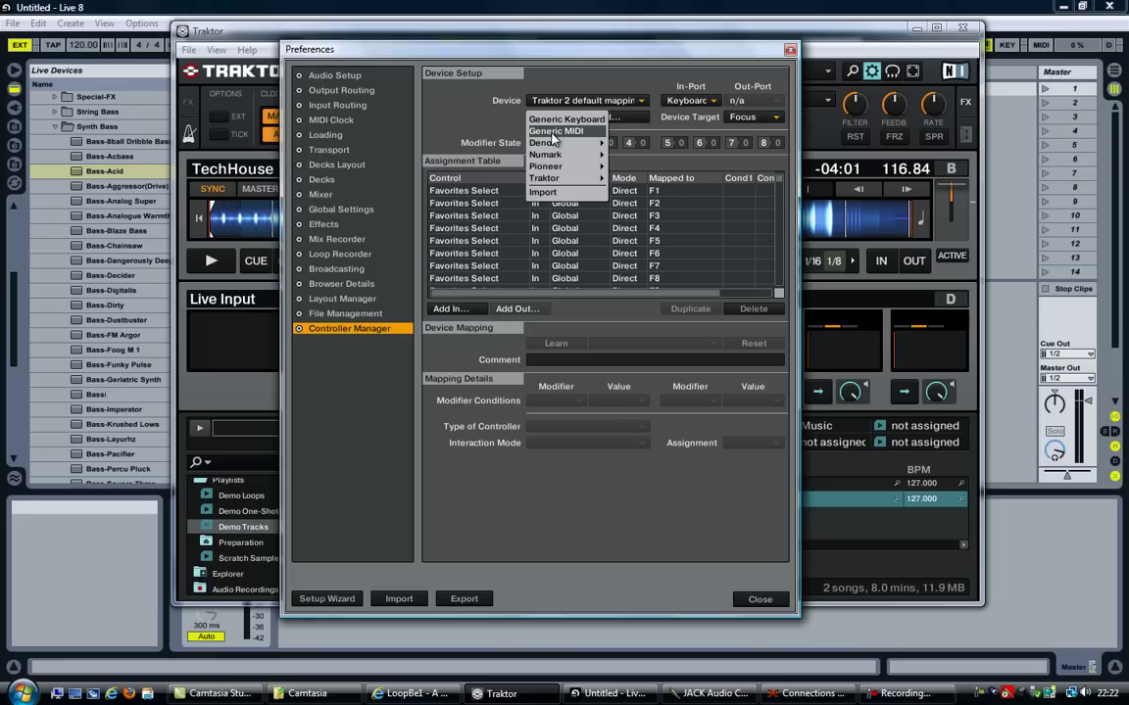
left_click(554, 133)
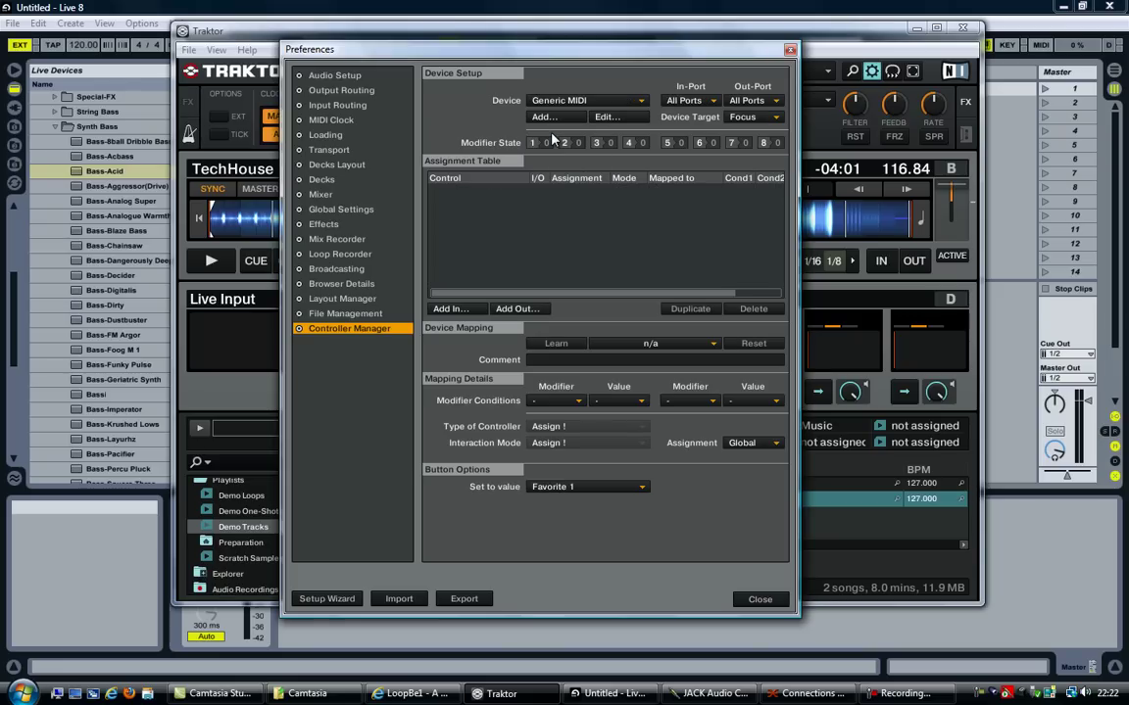
- Set the Generic MIDI device's In-Port to None and its Out-Port to LoopBe Internal MIDI
left_click(697, 102)
left_click(675, 101)
left_click(749, 101)
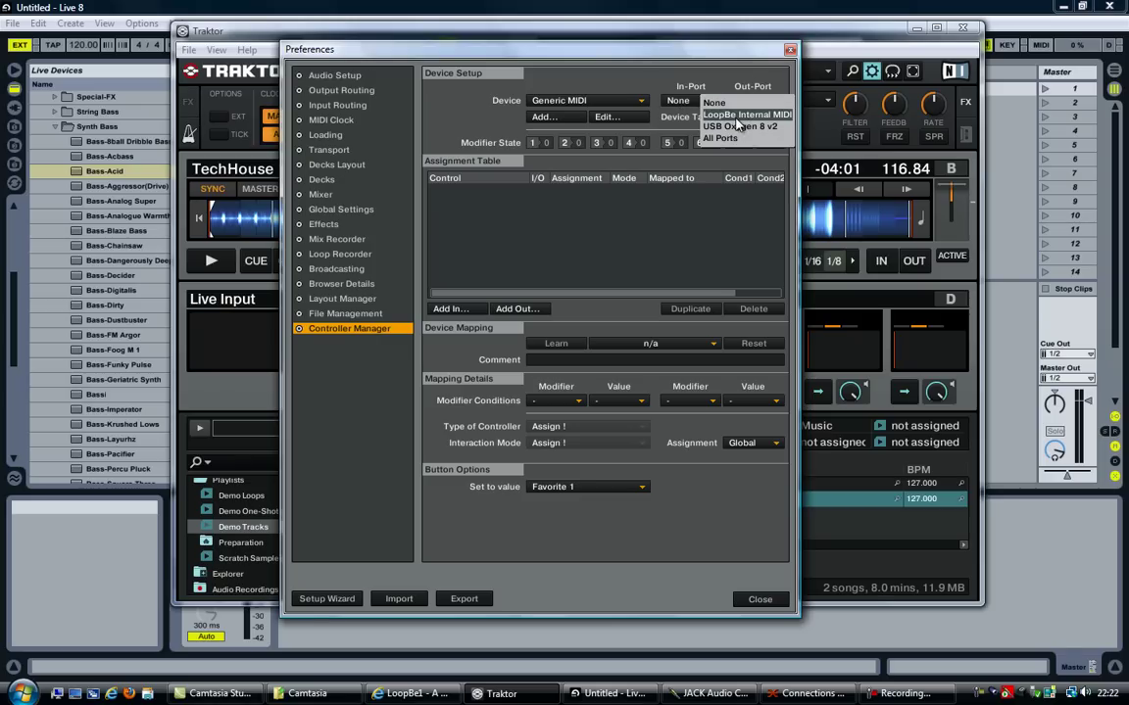
left_click(737, 115)
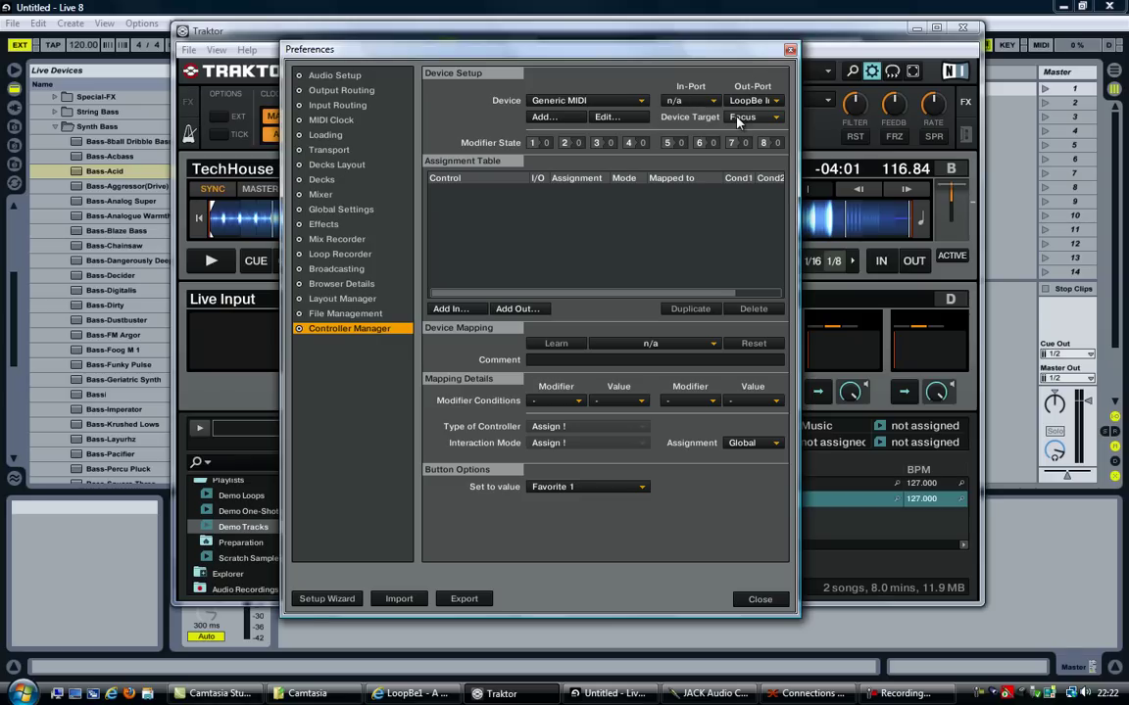
- Give the Generic MIDI device the comment "MIDI CLOCK"
left_click(600, 117)
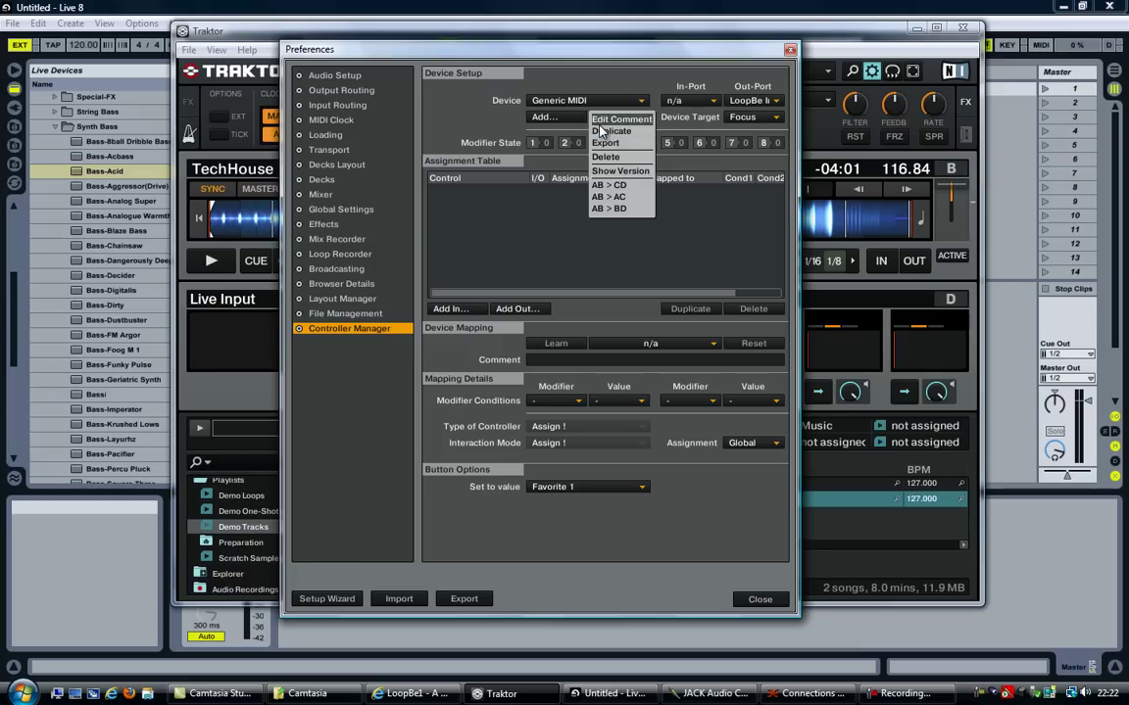
left_click(620, 118)
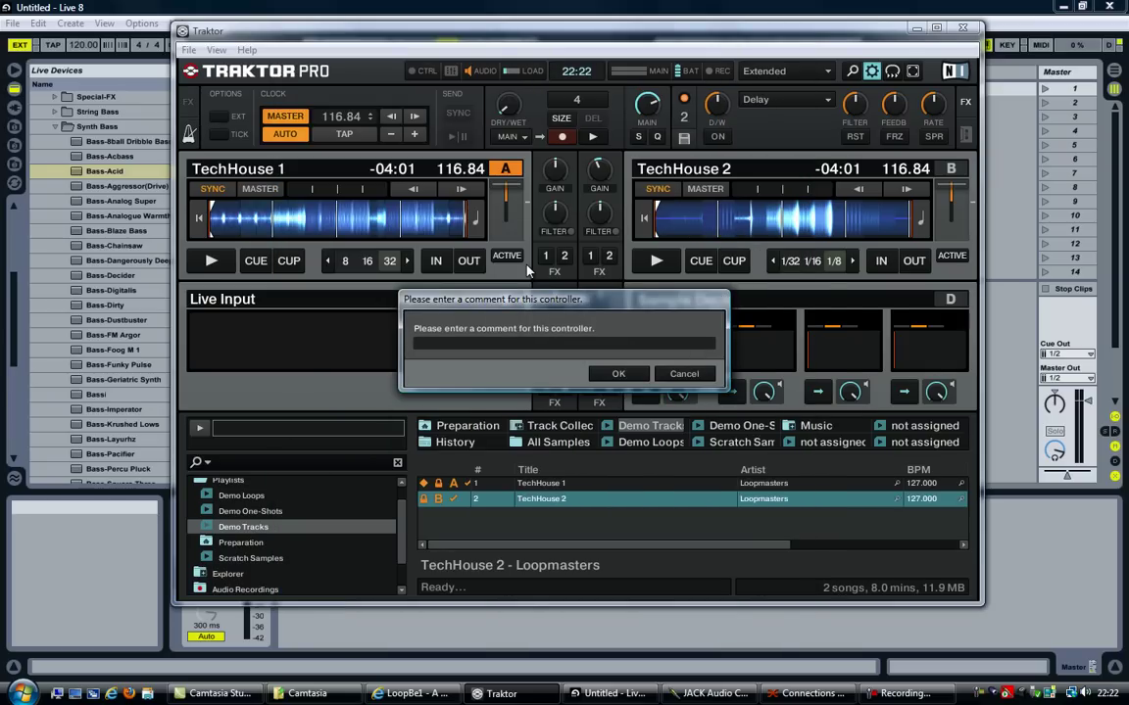
type("MIDI CLOCK")
left_click(619, 374)
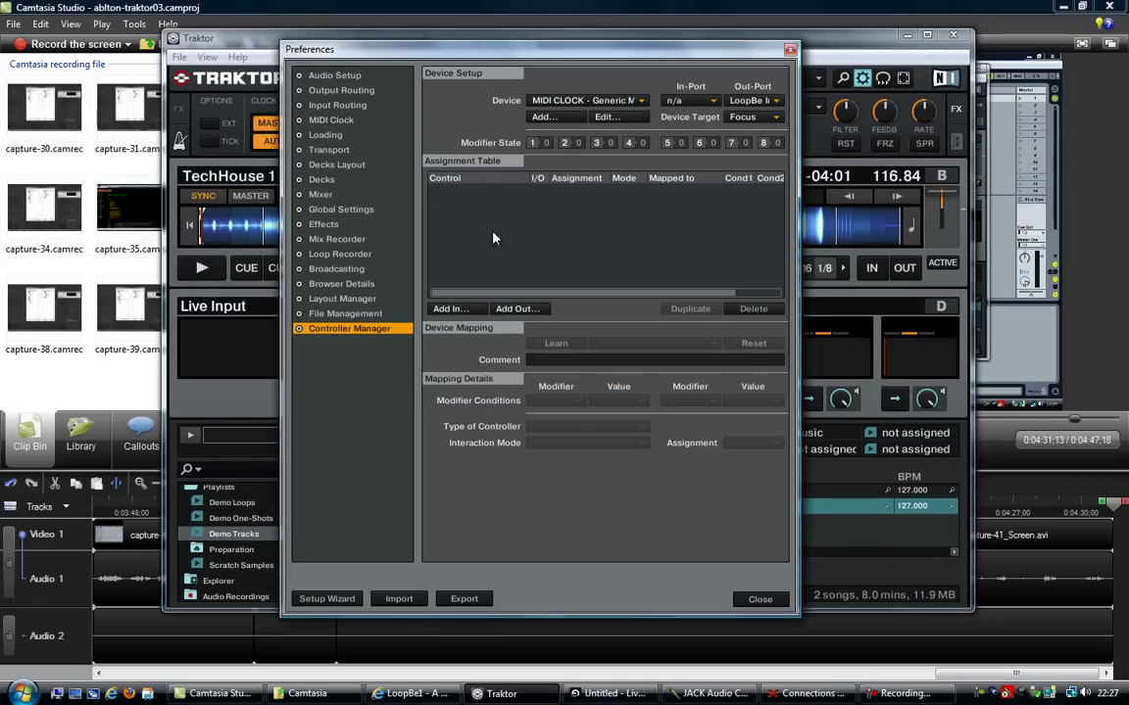
- Enable Send MIDI Clock in the MIDI Clock settings, recheck the Controller Manager, and close the preferences
left_click(338, 121)
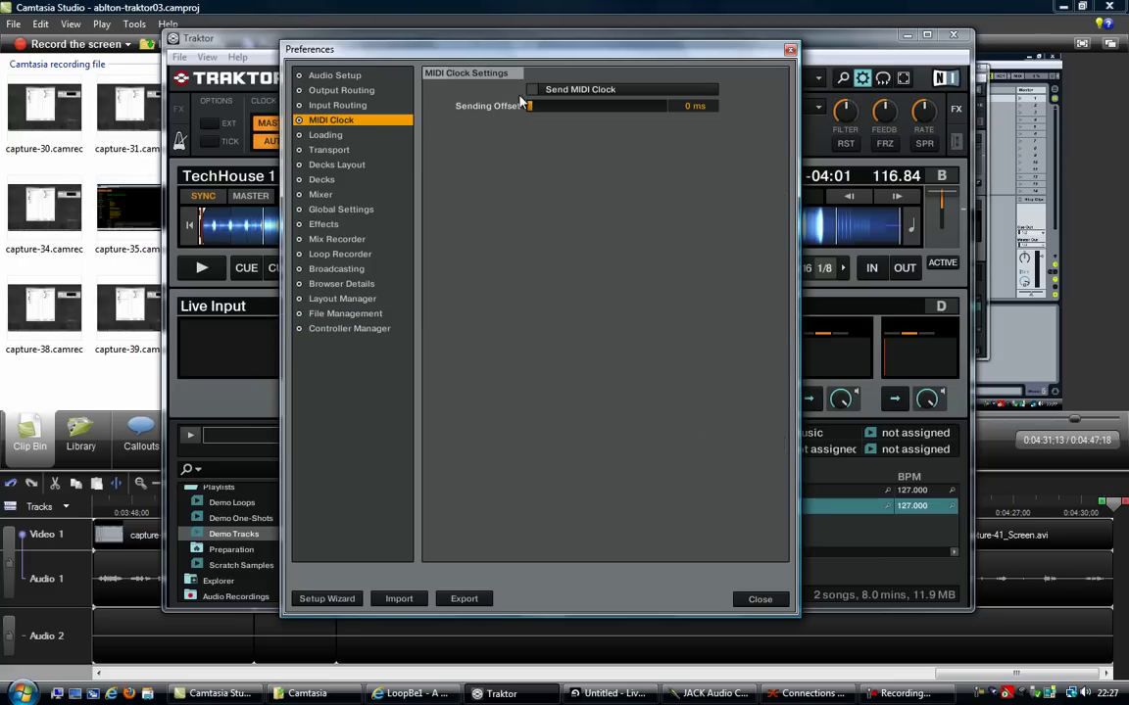
left_click(568, 91)
left_click(331, 330)
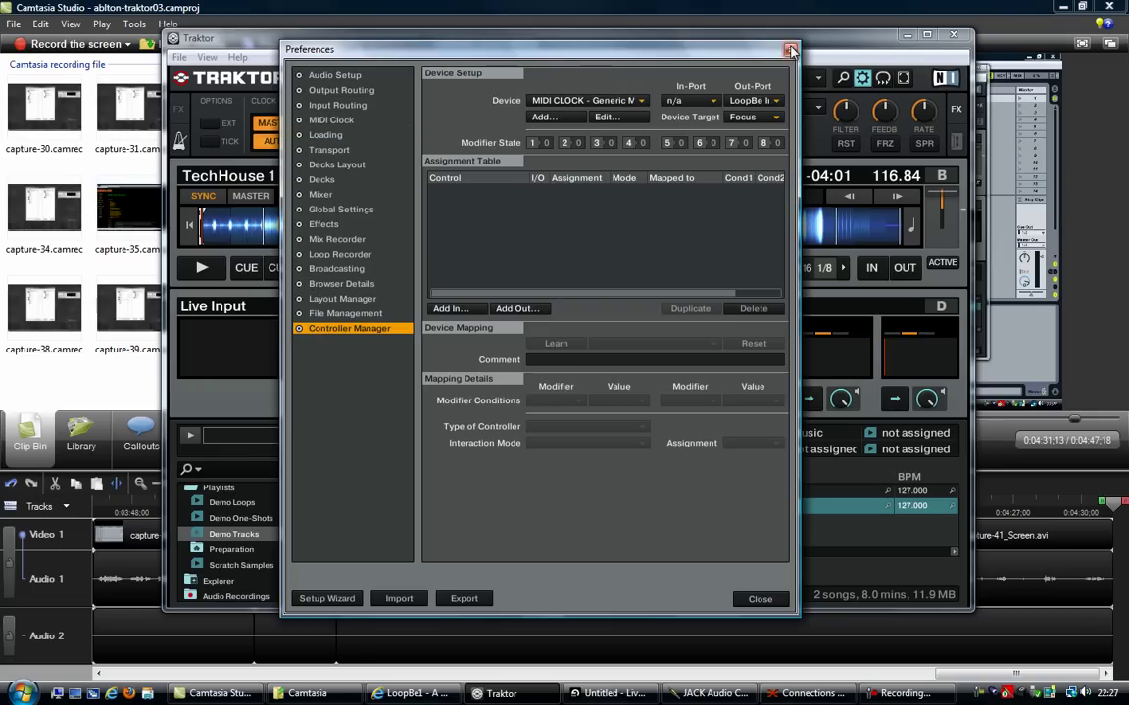
left_click(760, 599)
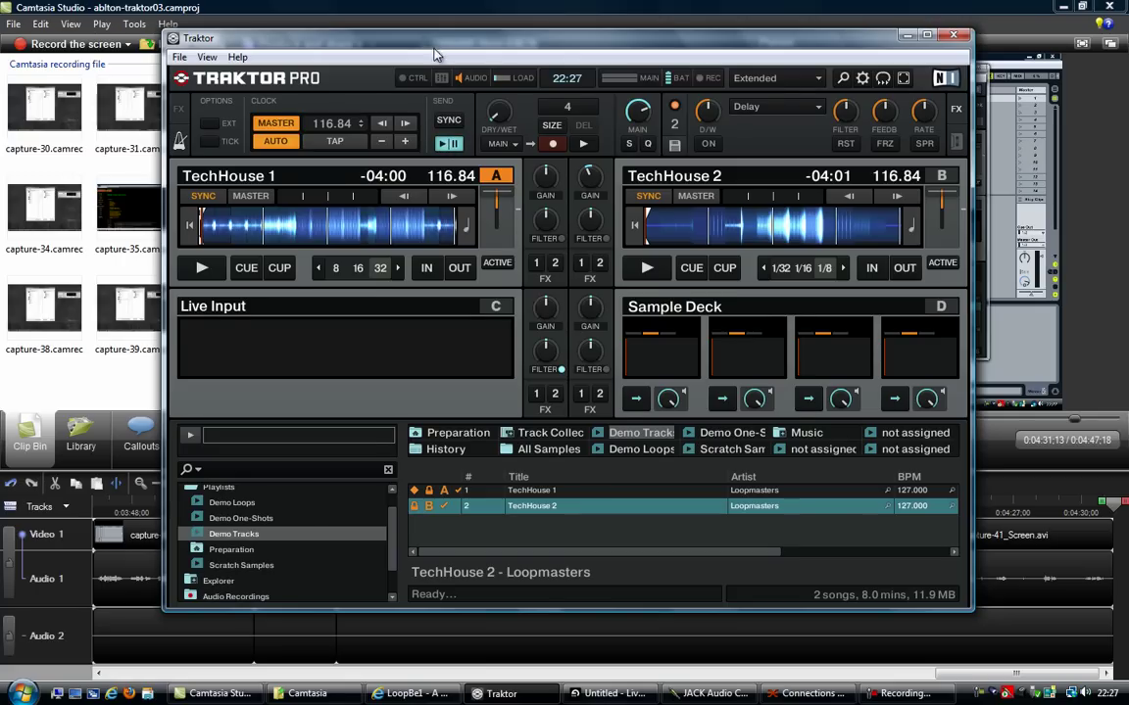
- Switch to Ableton Live, turn on its external sync and start the transport
left_click_drag(438, 49, 465, 49)
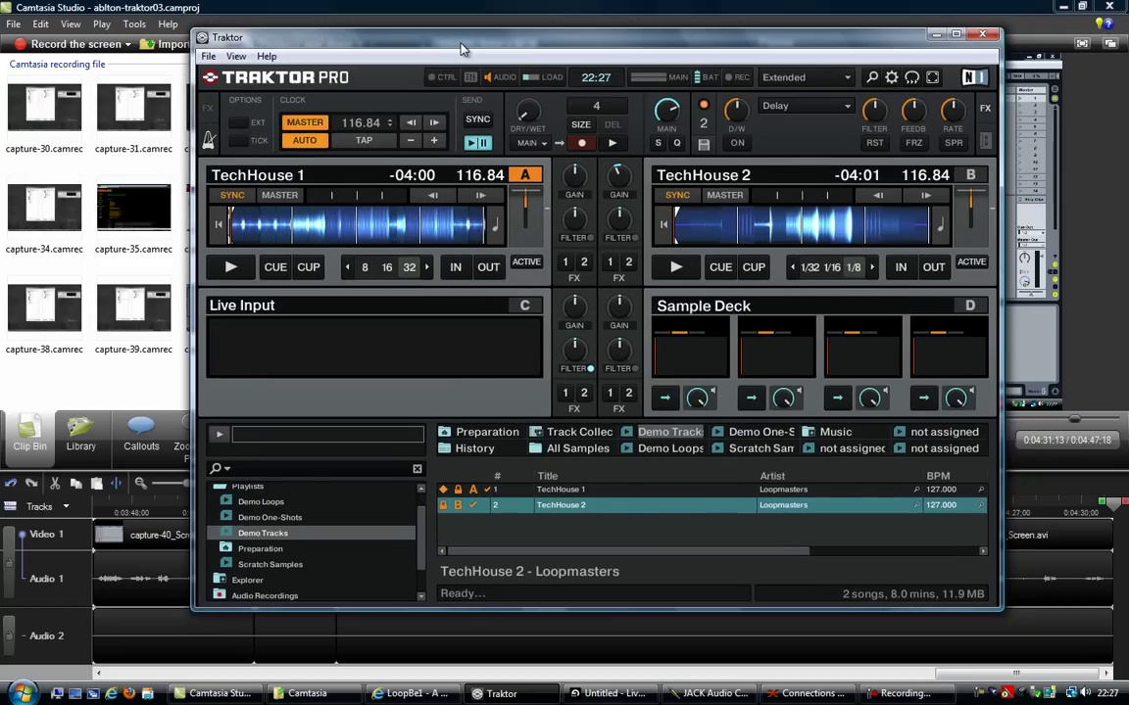
left_click(1062, 8)
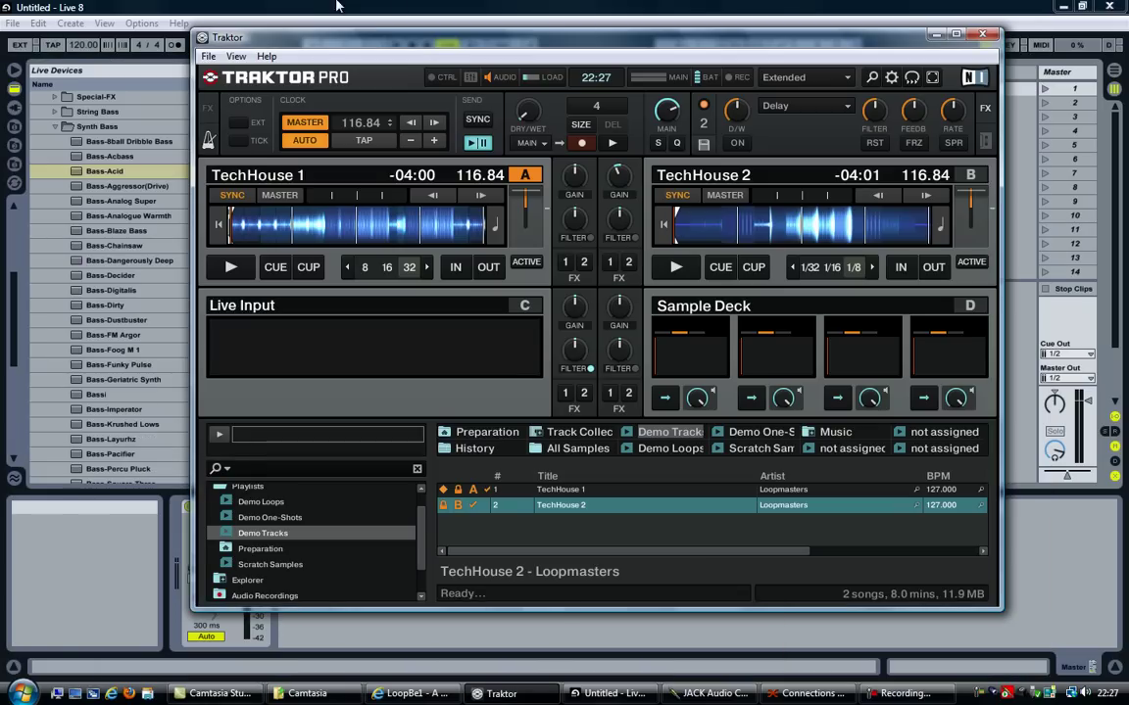
left_click(134, 67)
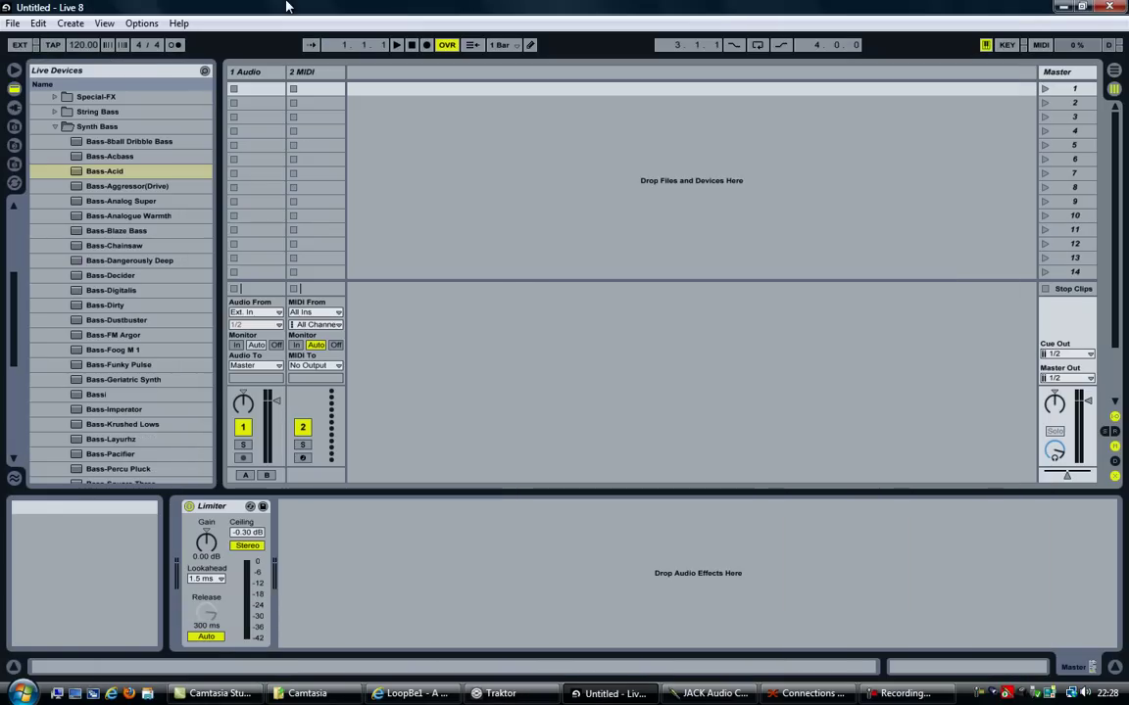
mouse_move(33, 39)
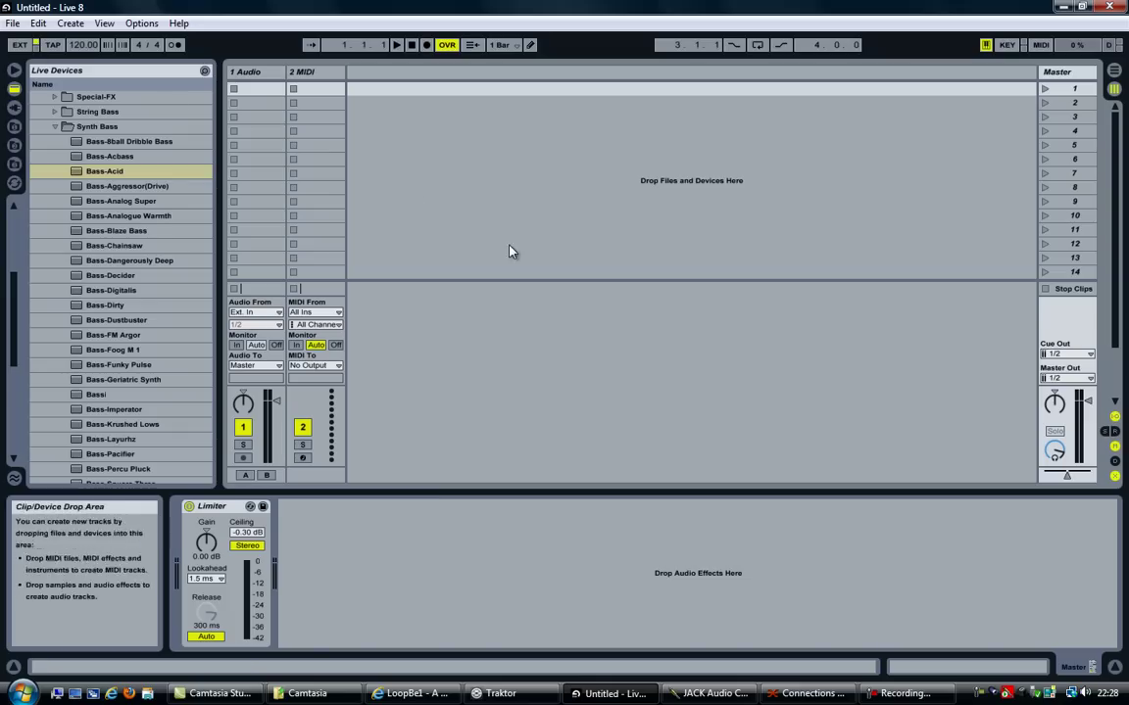
left_click(21, 45)
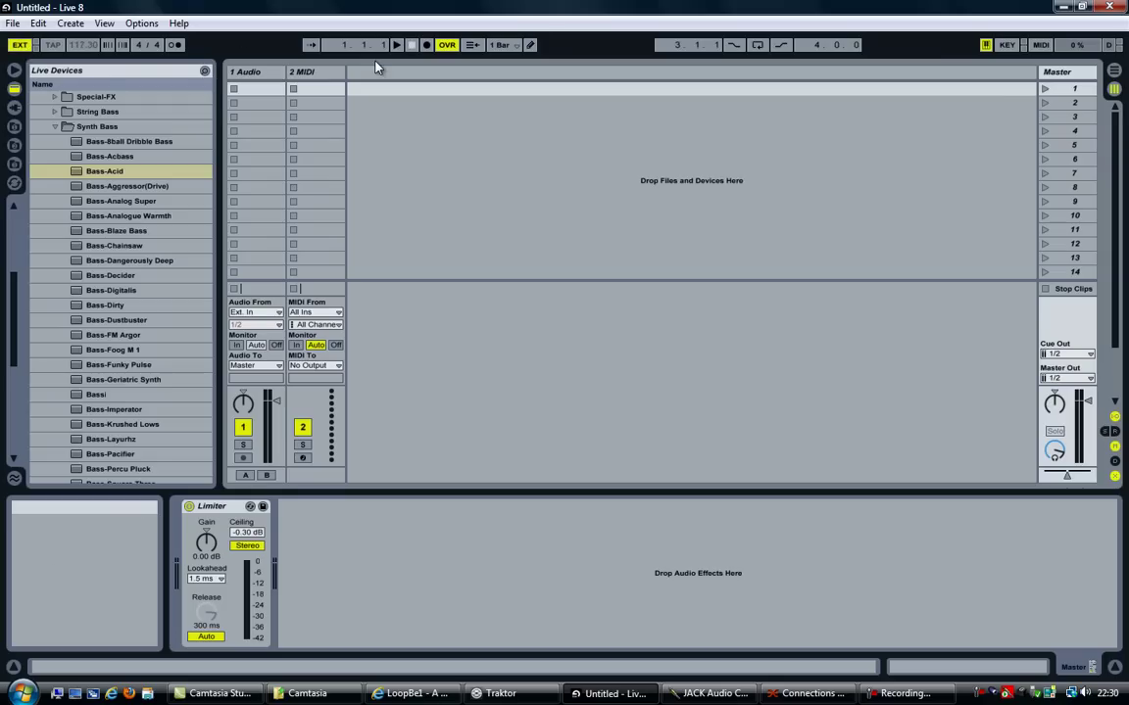
left_click(398, 46)
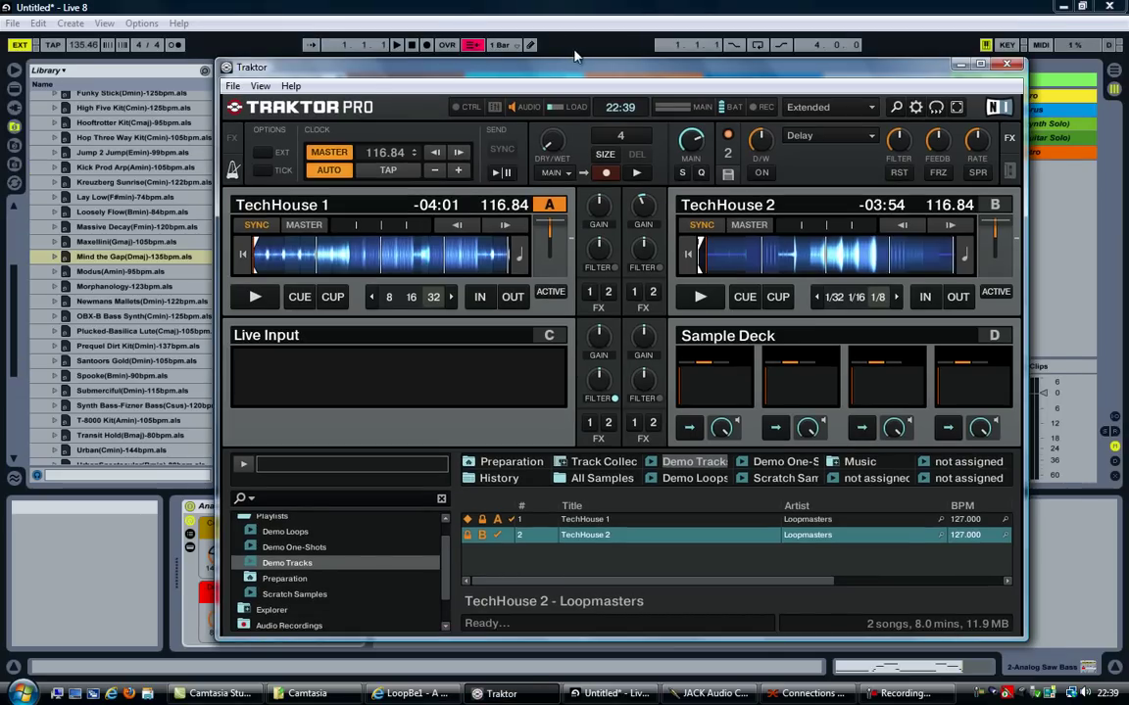
- Check the clips in Ableton Live's session view and return to Traktor
left_click(515, 32)
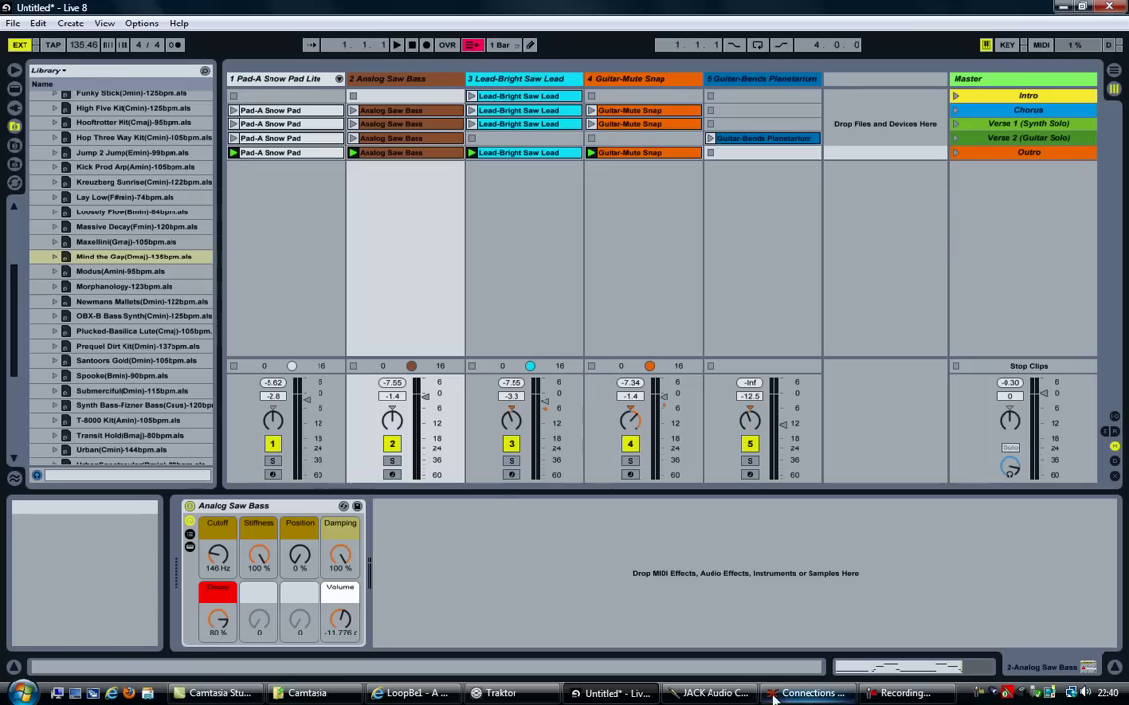
left_click(501, 694)
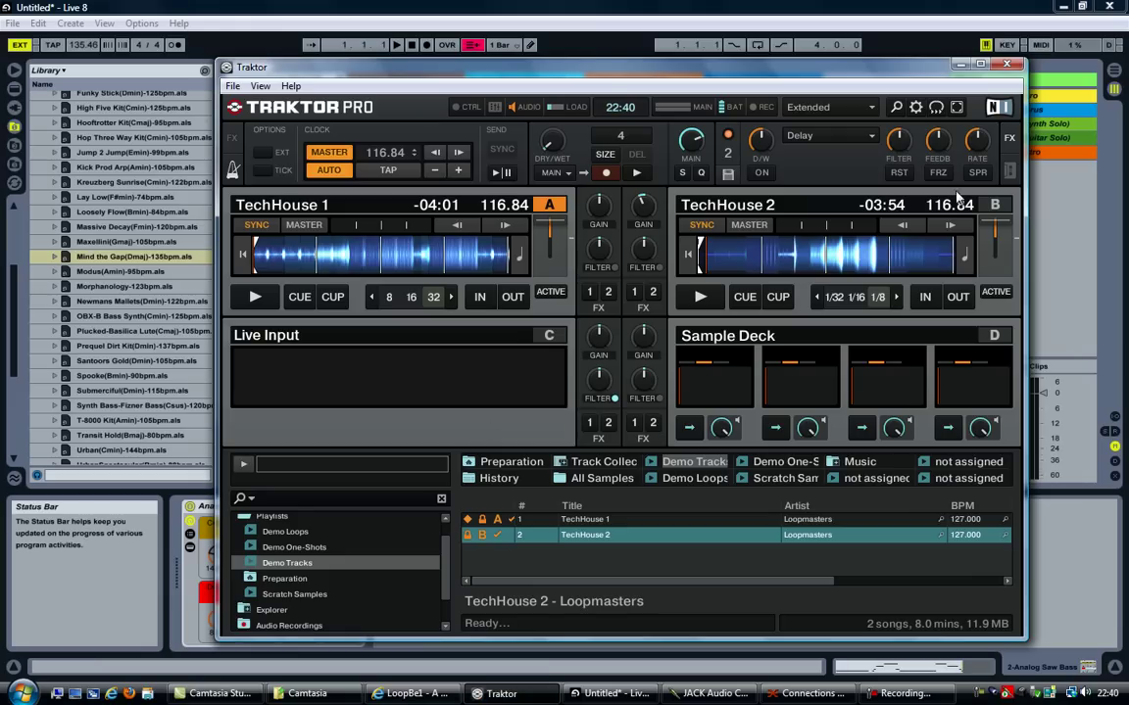
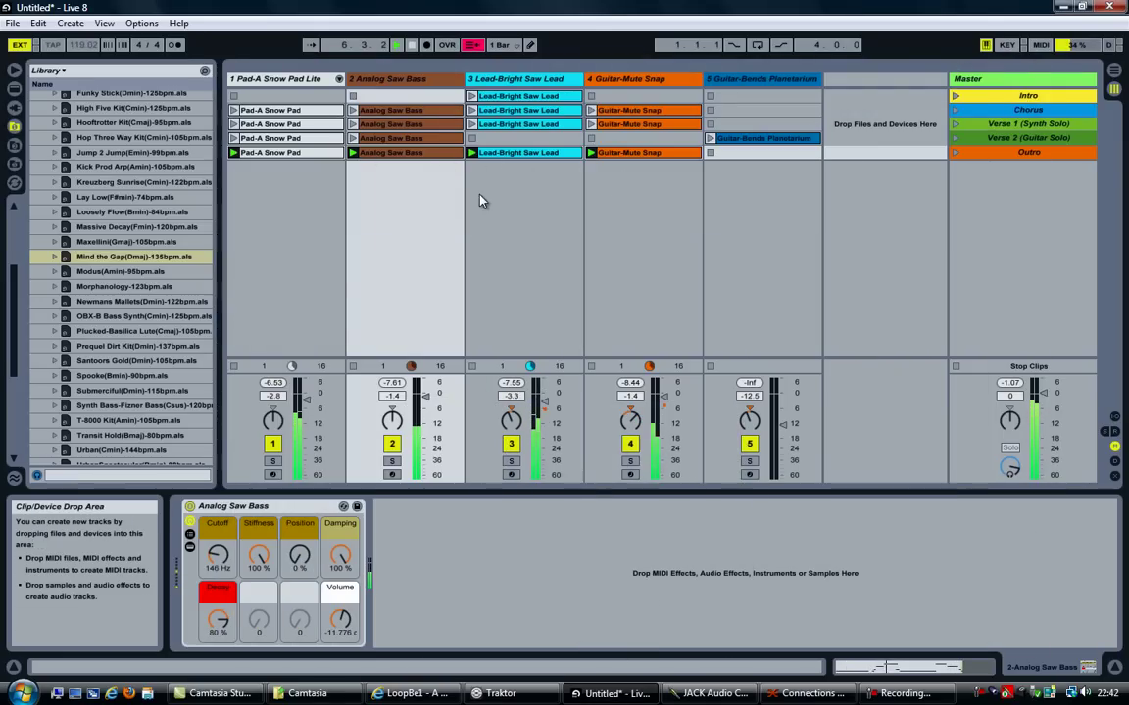
- Launch the Guitar-Bends Planetarium clip in the Verse 2 scene, and stop that track
left_click(712, 139)
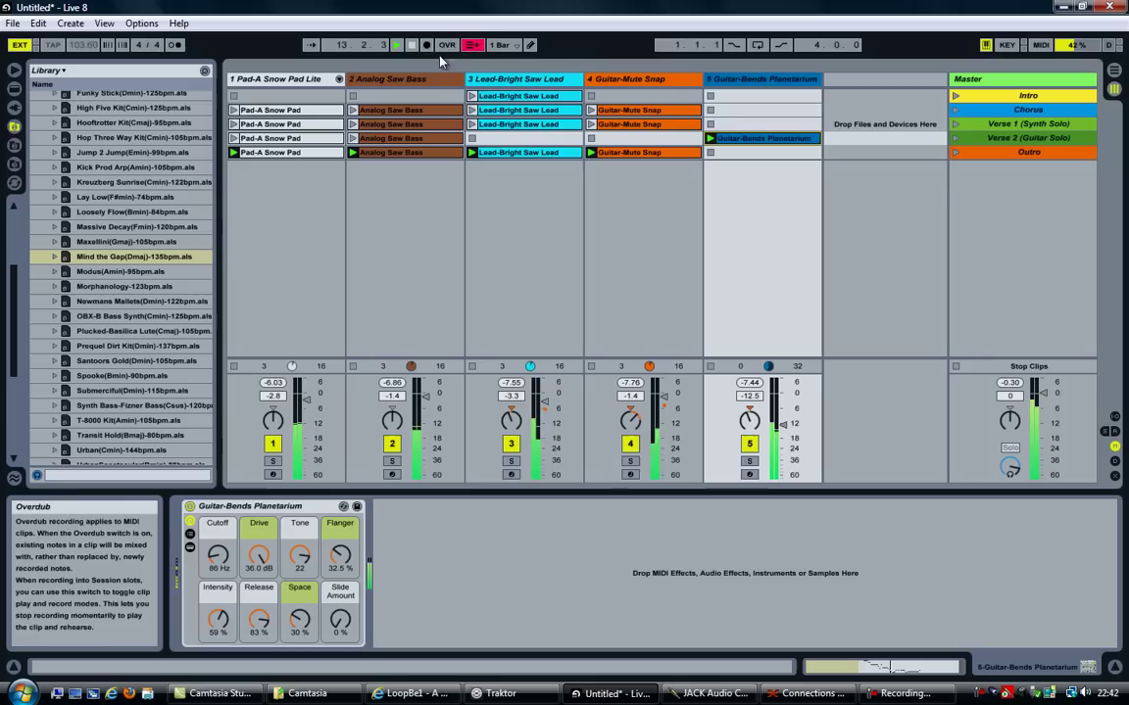
left_click(710, 153)
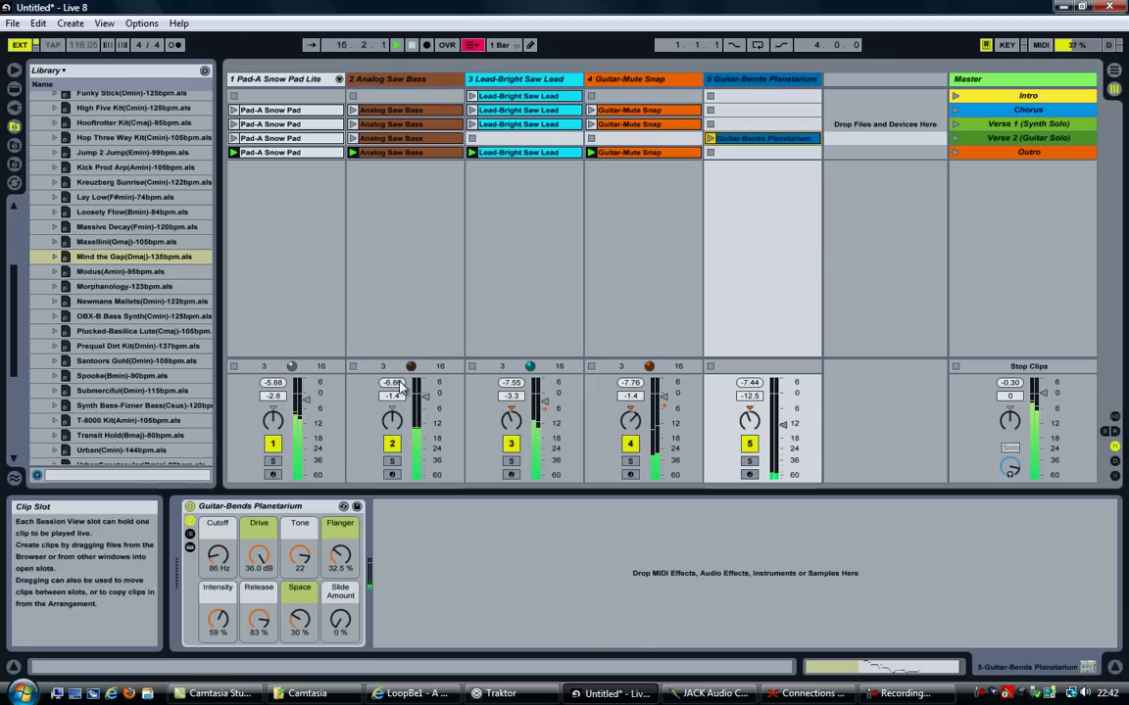
- Switch to Traktor, raise deck B's tempo to 137.16 BPM, and hand playback over from deck B to deck A
left_click(500, 693)
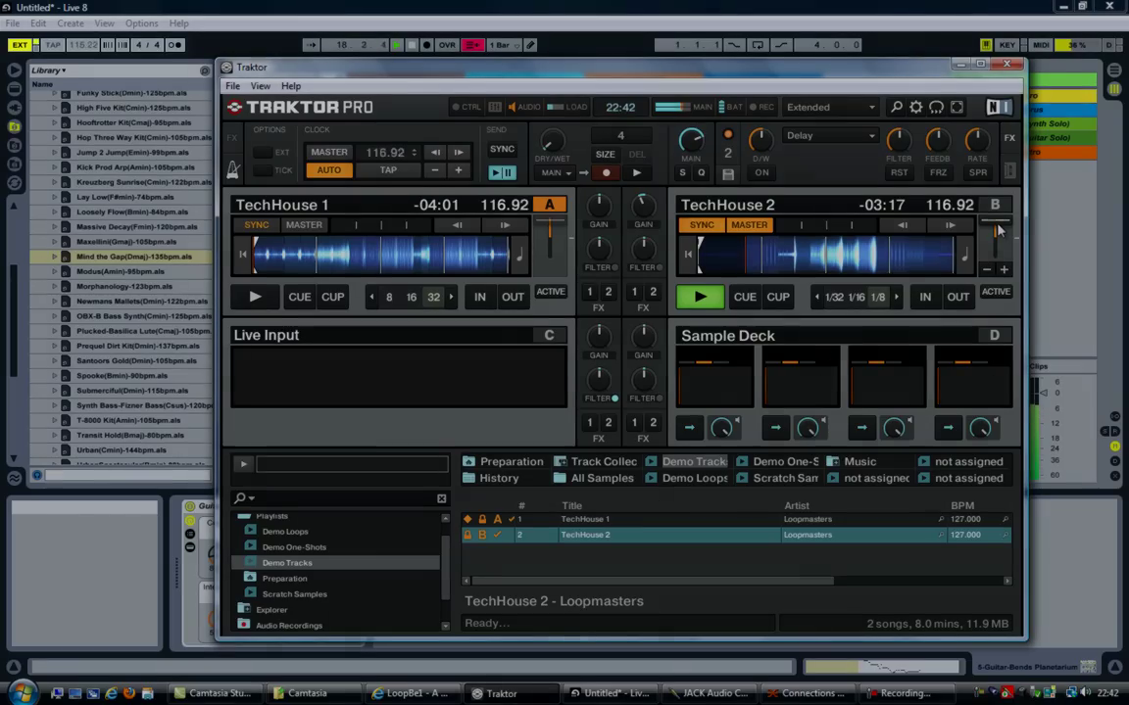
left_click_drag(997, 228, 998, 231)
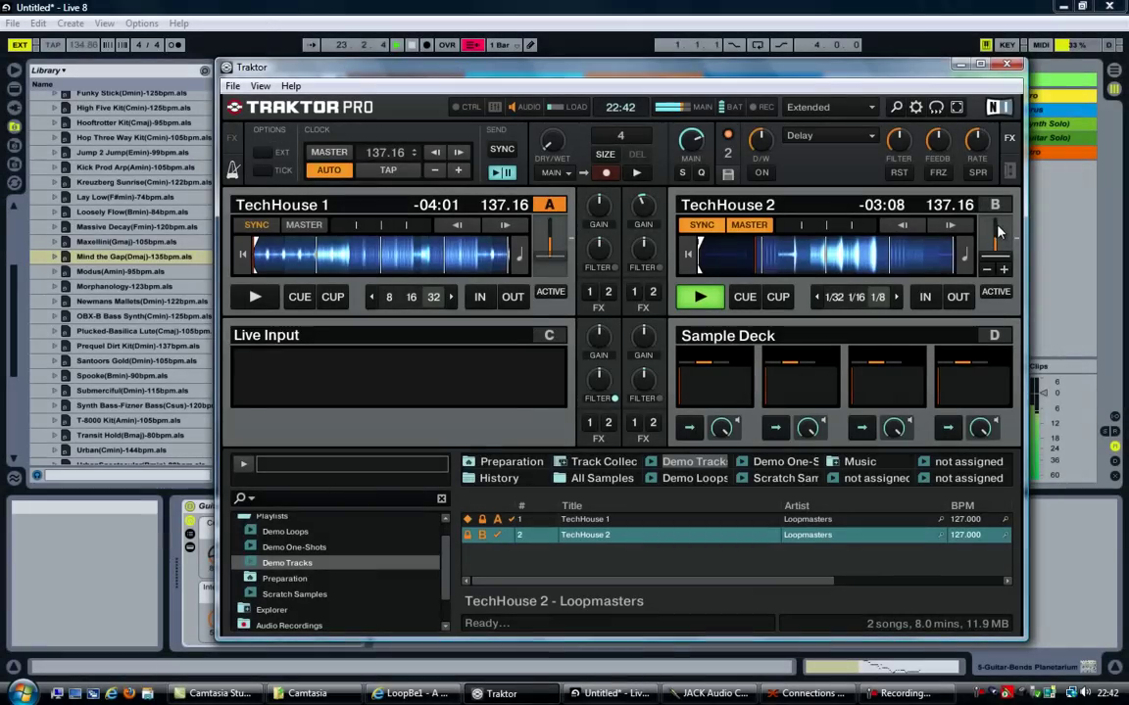
left_click(253, 298)
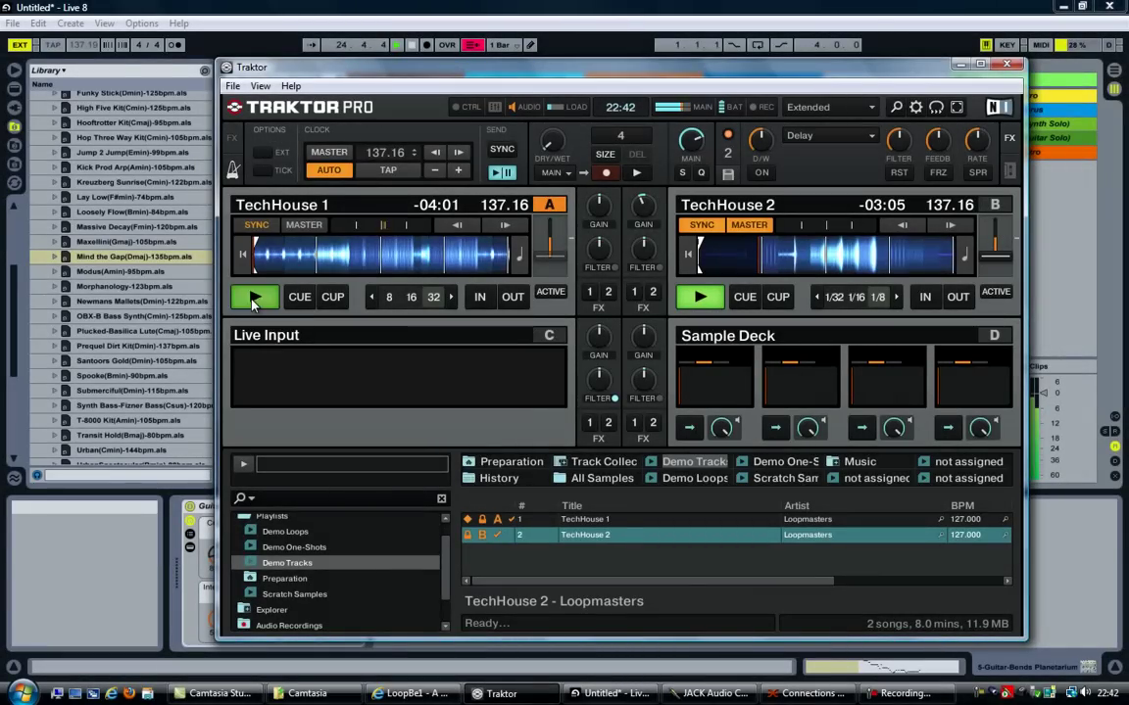
left_click(699, 298)
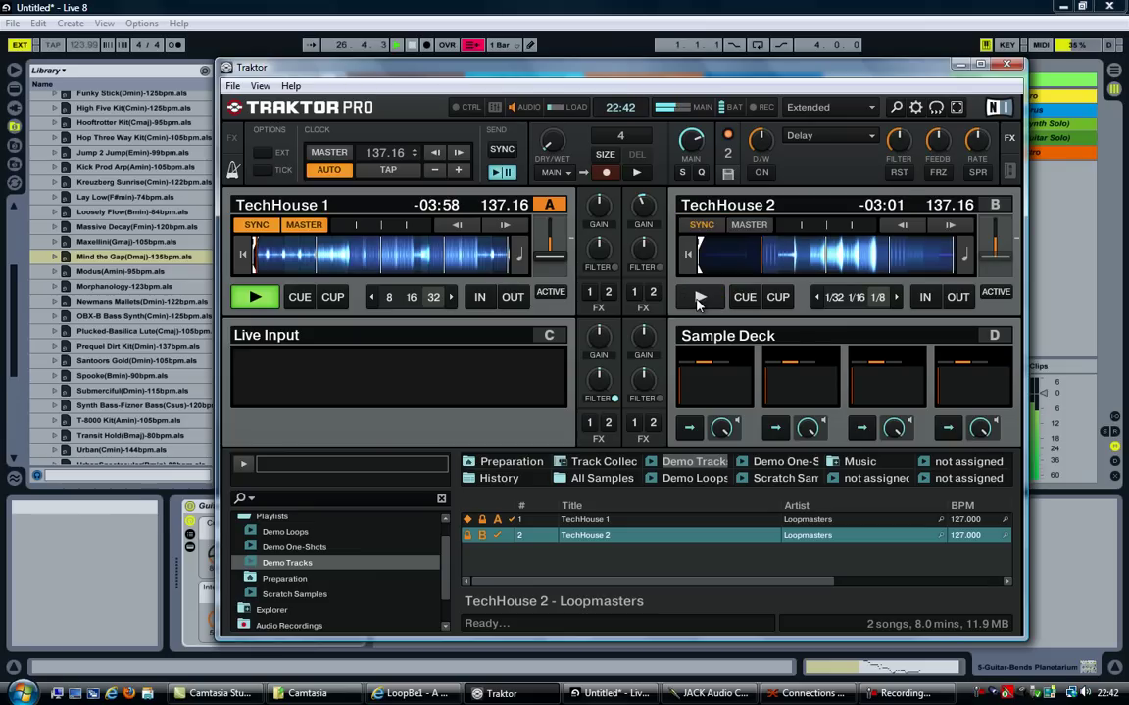
mouse_move(600, 213)
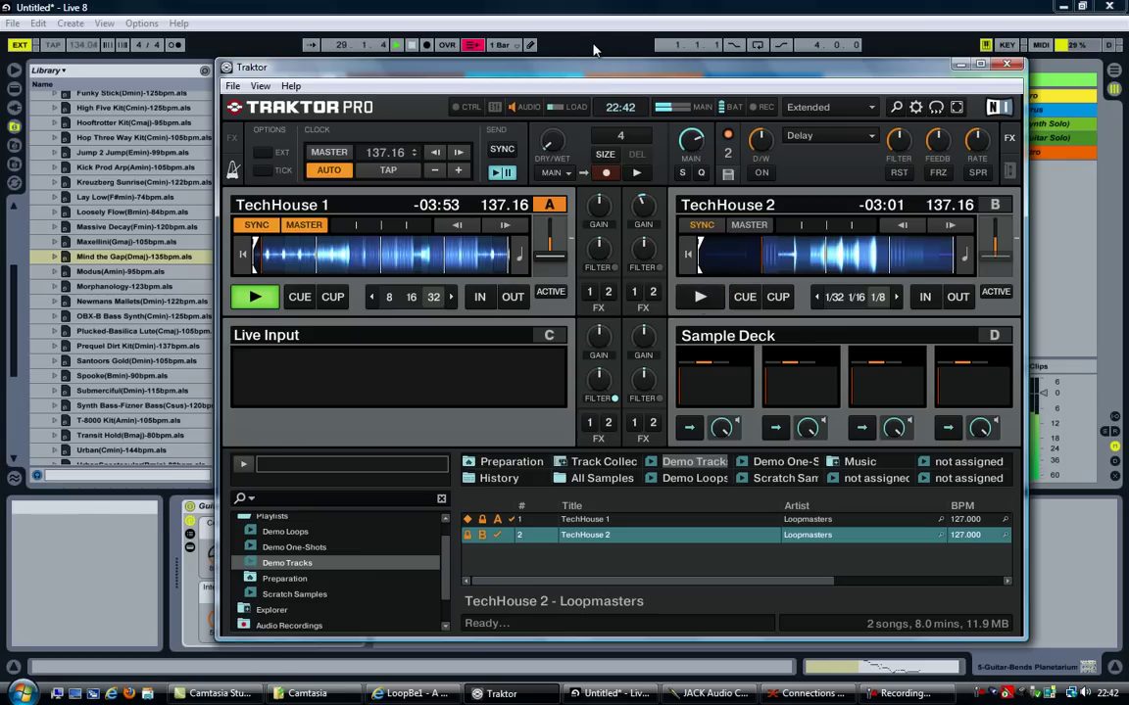
- Switch to Ableton Live, launch the Intro scene, and add the Chorus row's Analog Saw Bass, Lead-Bright Saw Lead and Pad-A Snow Pad clips
left_click(537, 45)
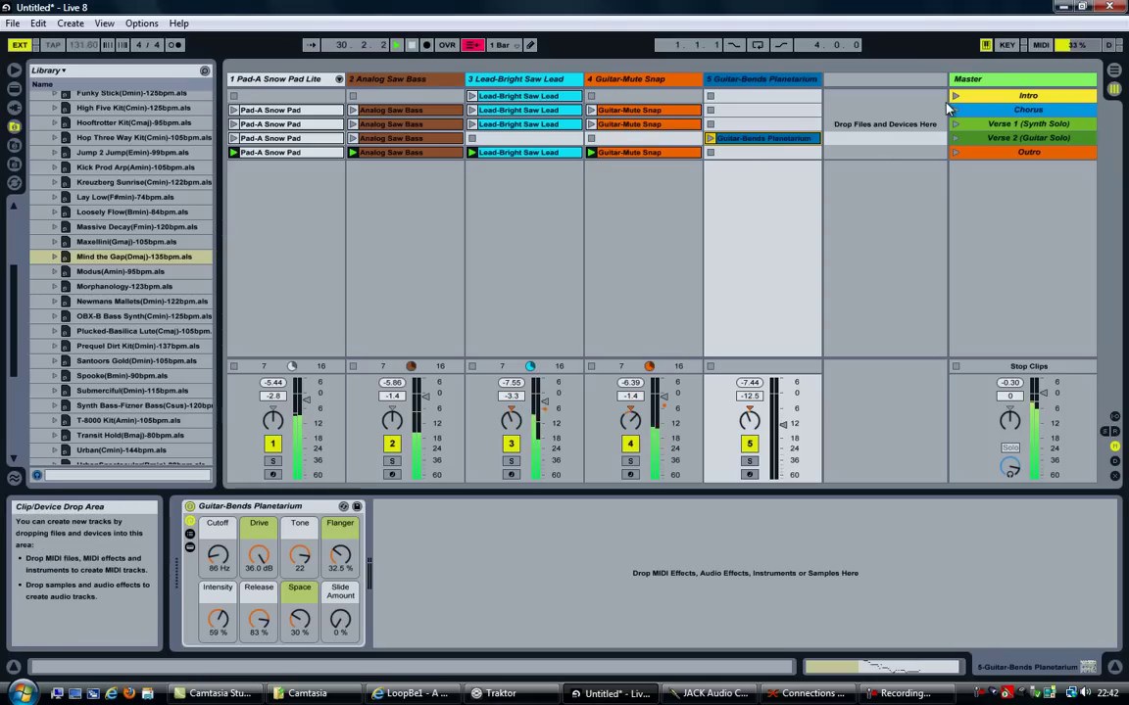
left_click(900, 98)
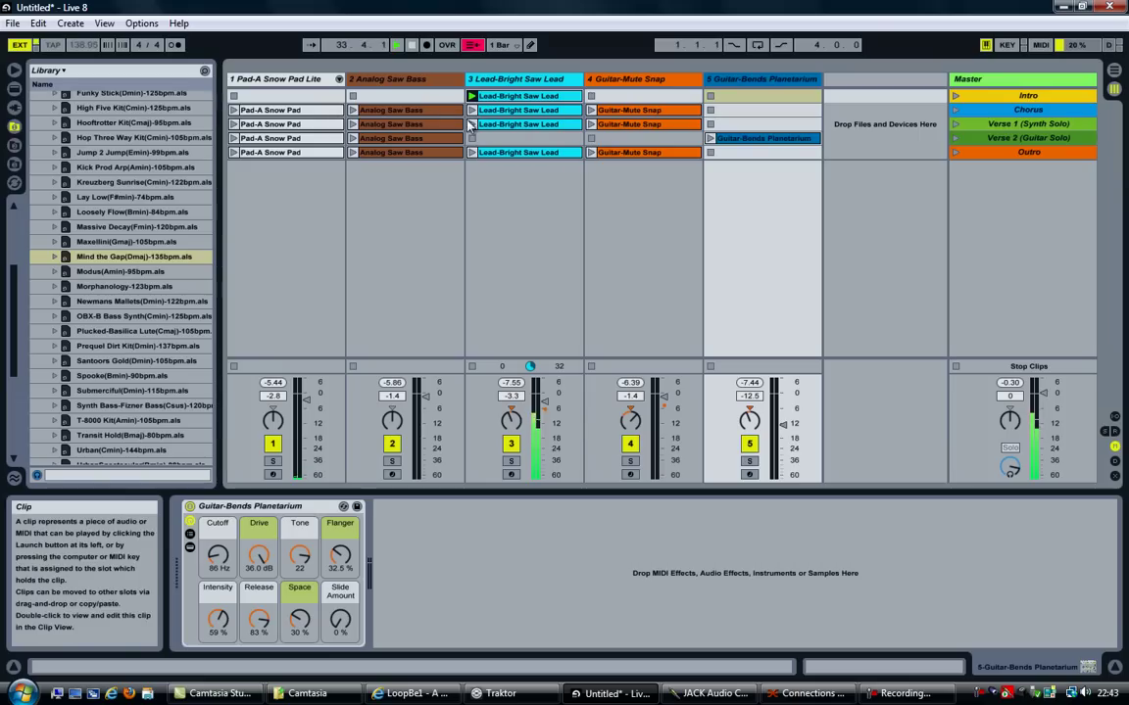
left_click(354, 111)
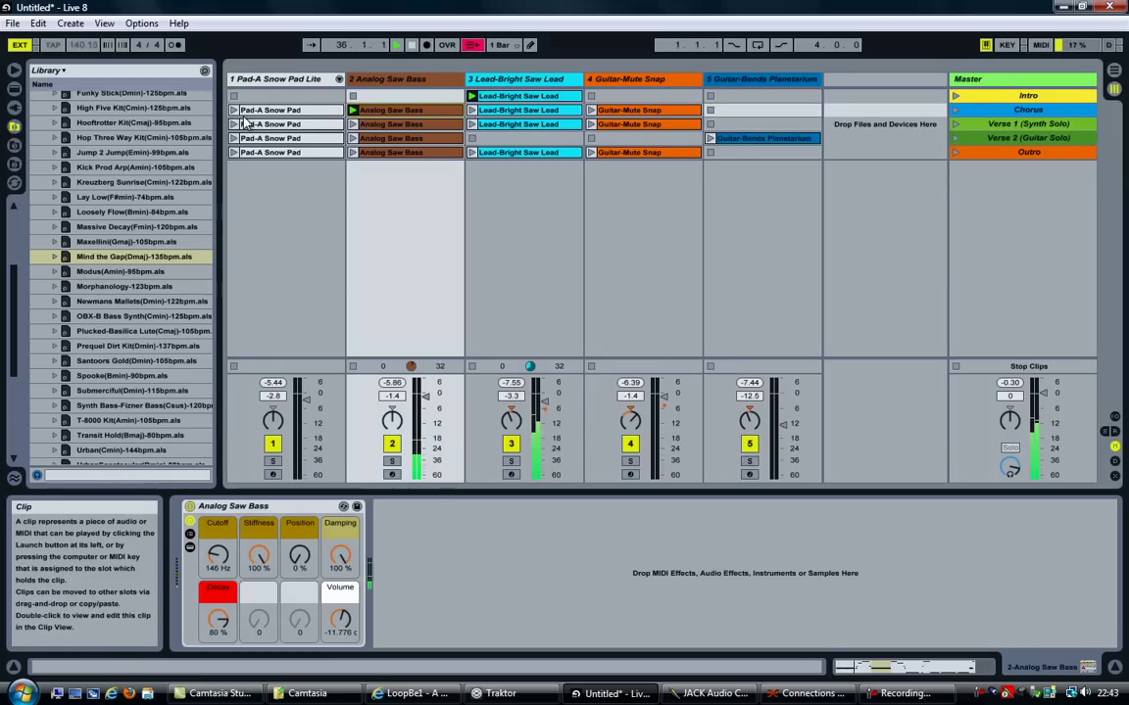
left_click(473, 110)
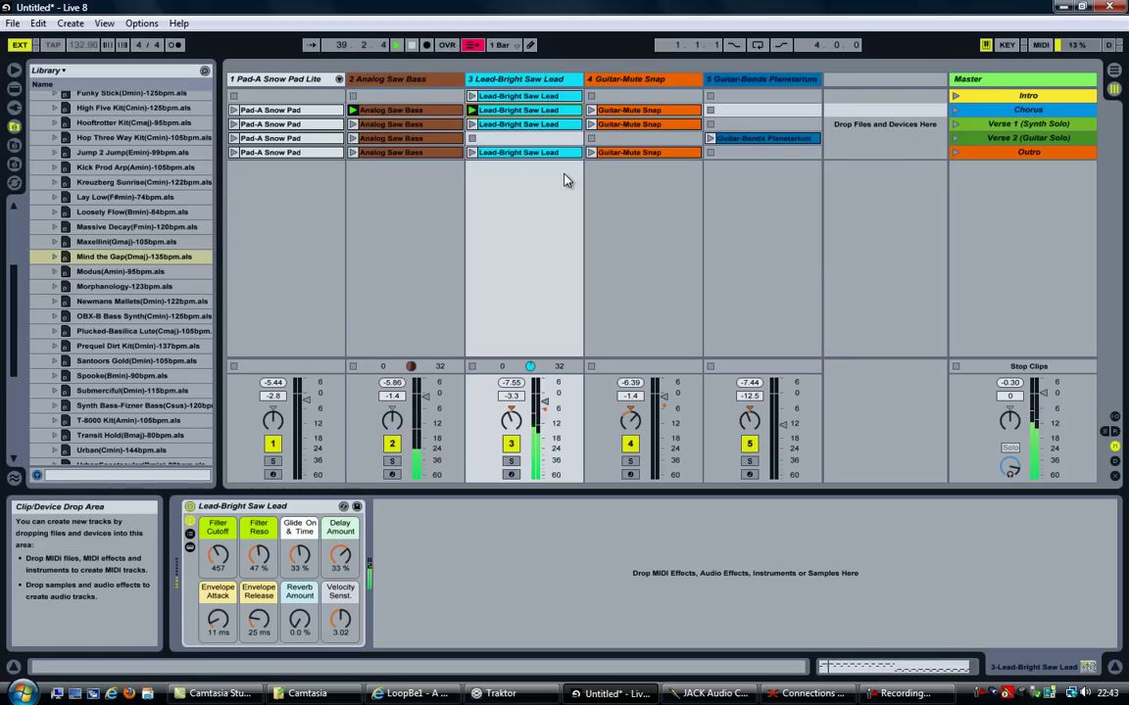
left_click(235, 111)
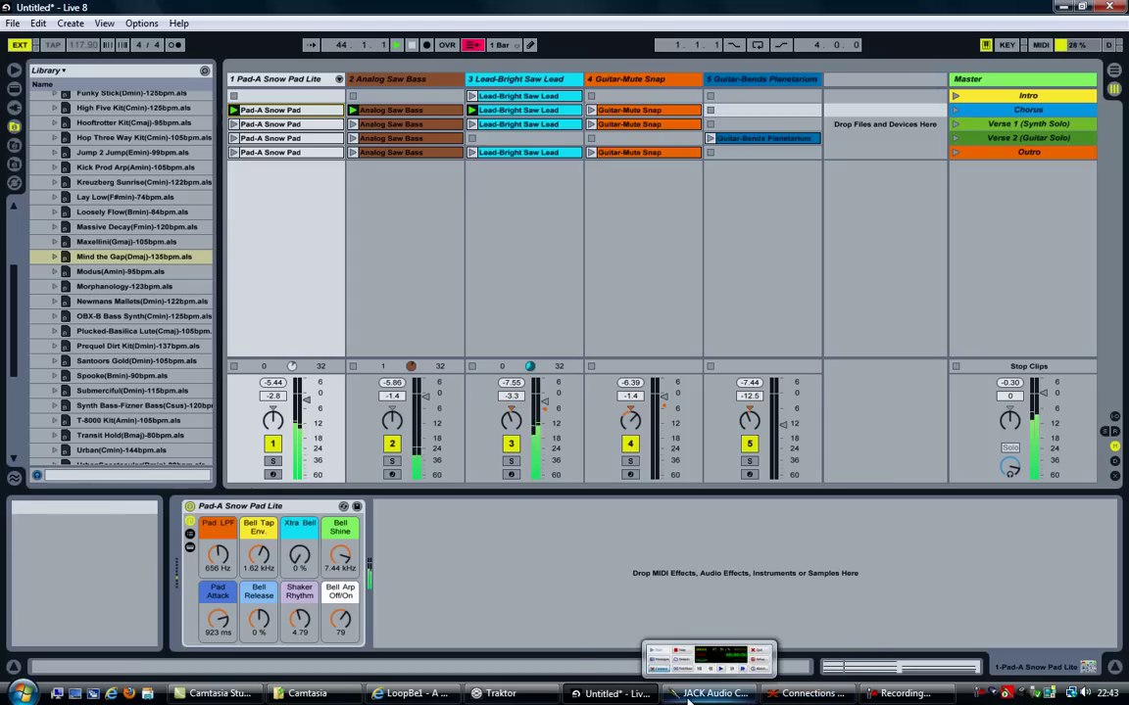
- Switch to Traktor, set deck A's tempo to 116.84 BPM, and stop the deck
left_click(499, 694)
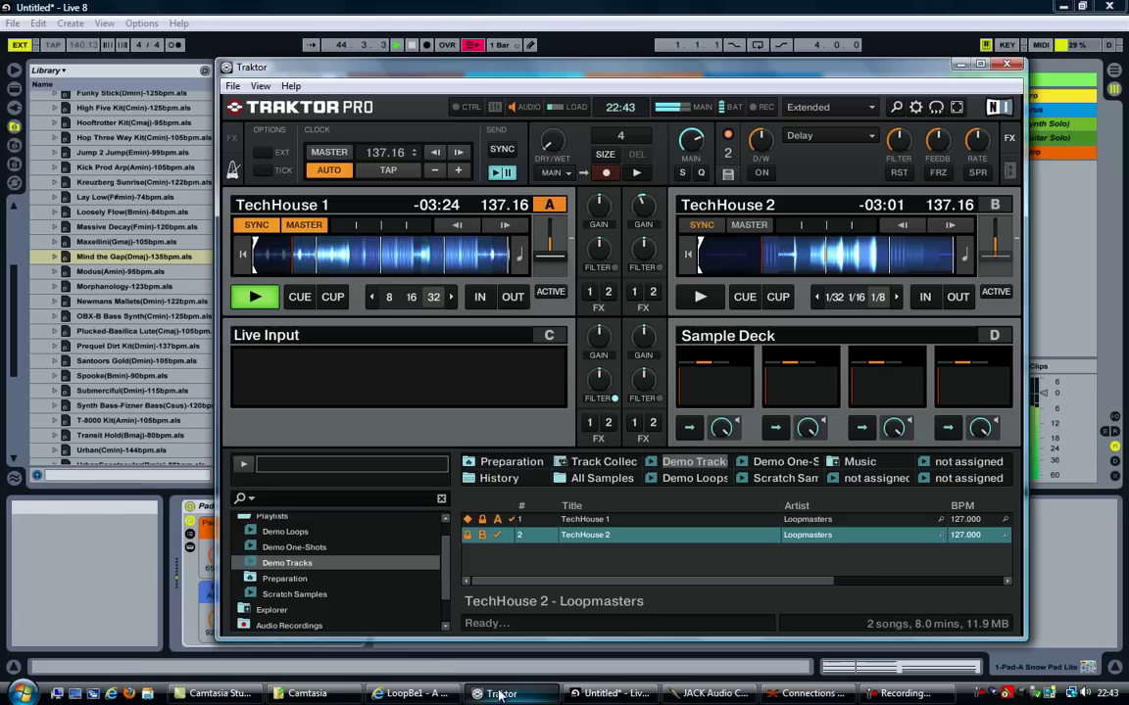
left_click(554, 260)
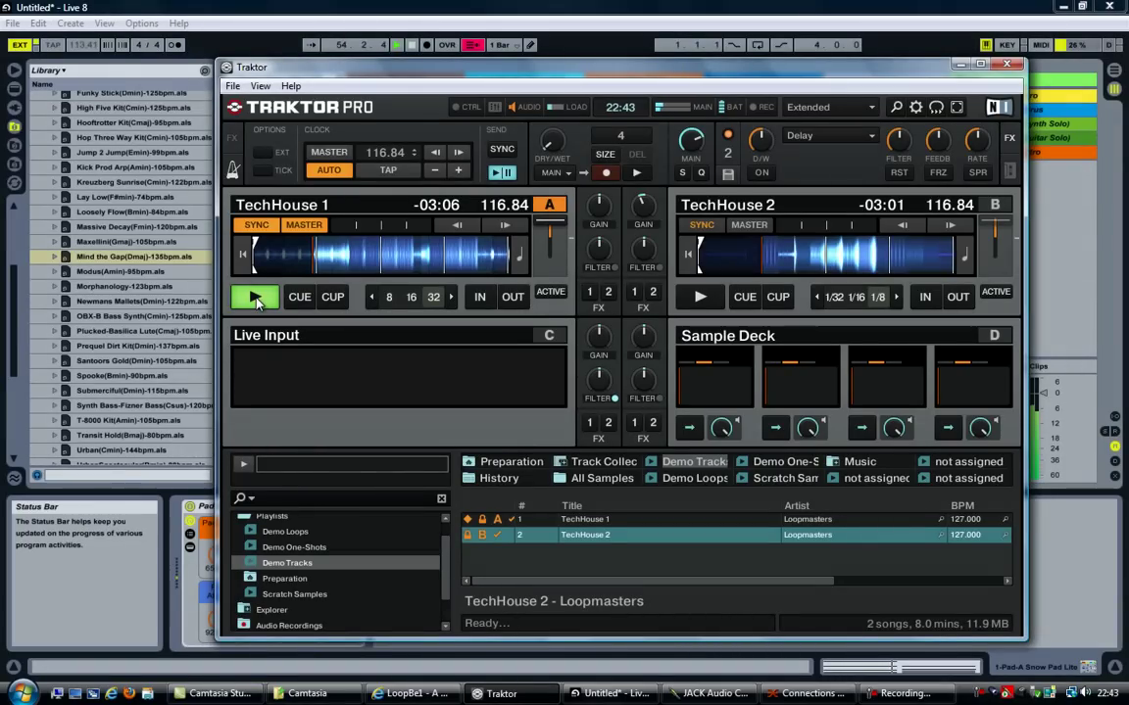
left_click(256, 300)
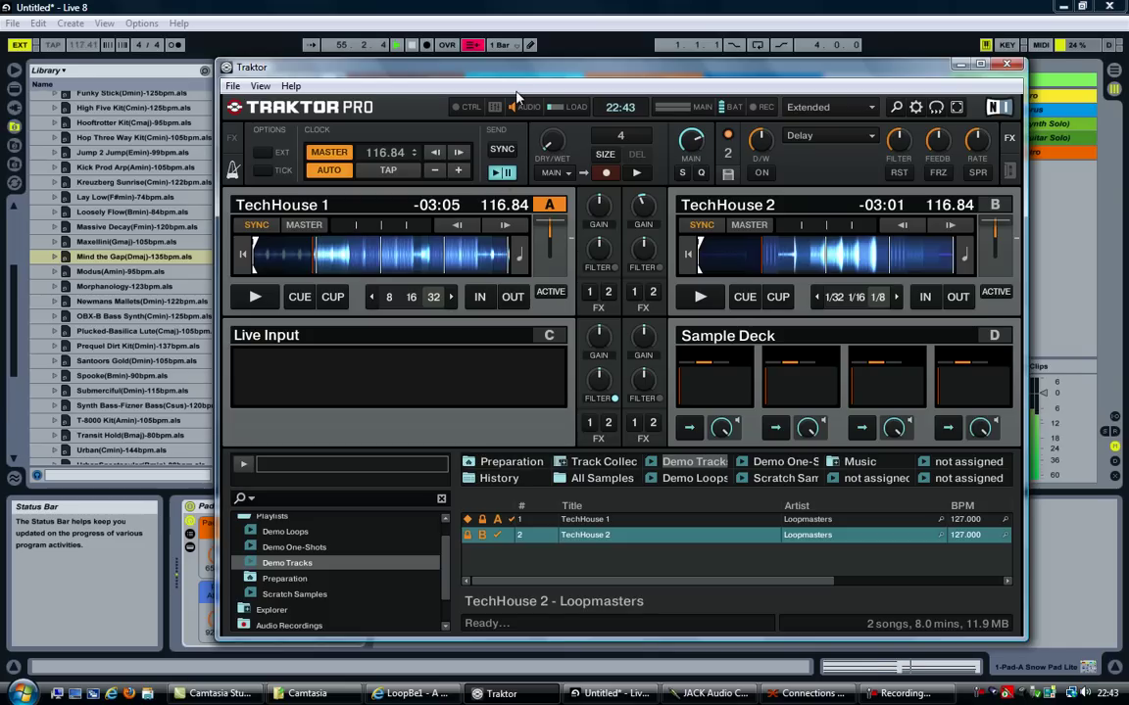
- Move the Traktor window slightly down and stop sending the MIDI clock so Ableton Live halts
mouse_move(514, 71)
left_mouse_down()
mouse_move(614, 85)
mouse_move(552, 120)
mouse_move(521, 89)
left_mouse_up()
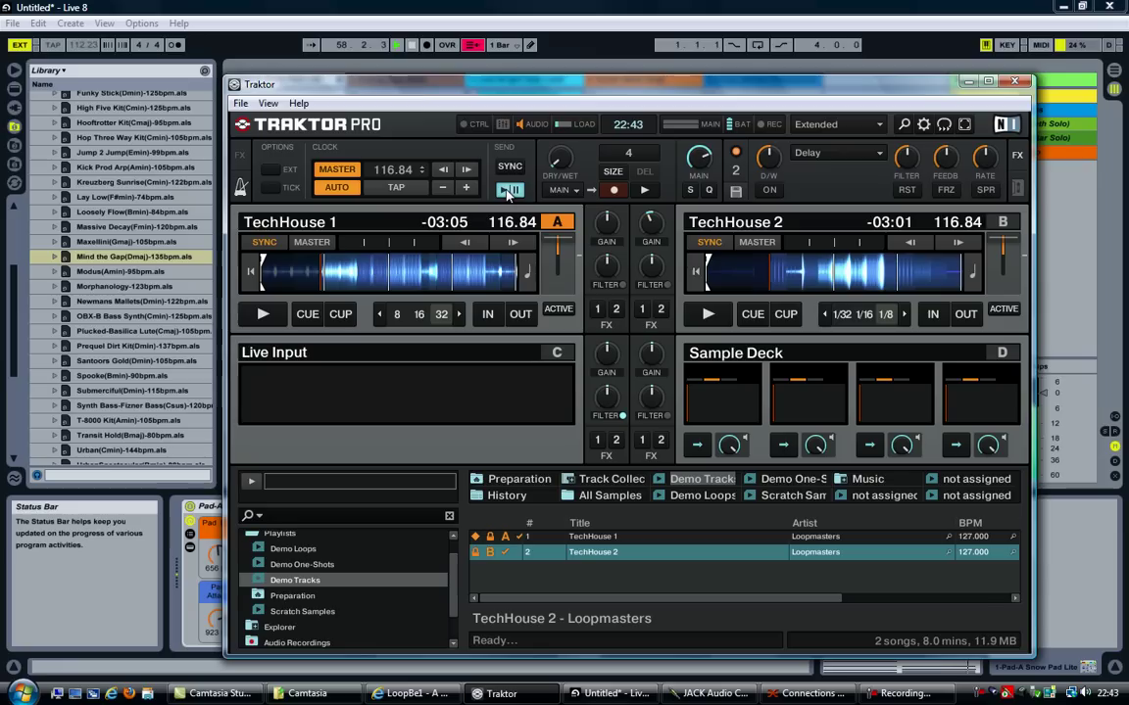
left_click(509, 190)
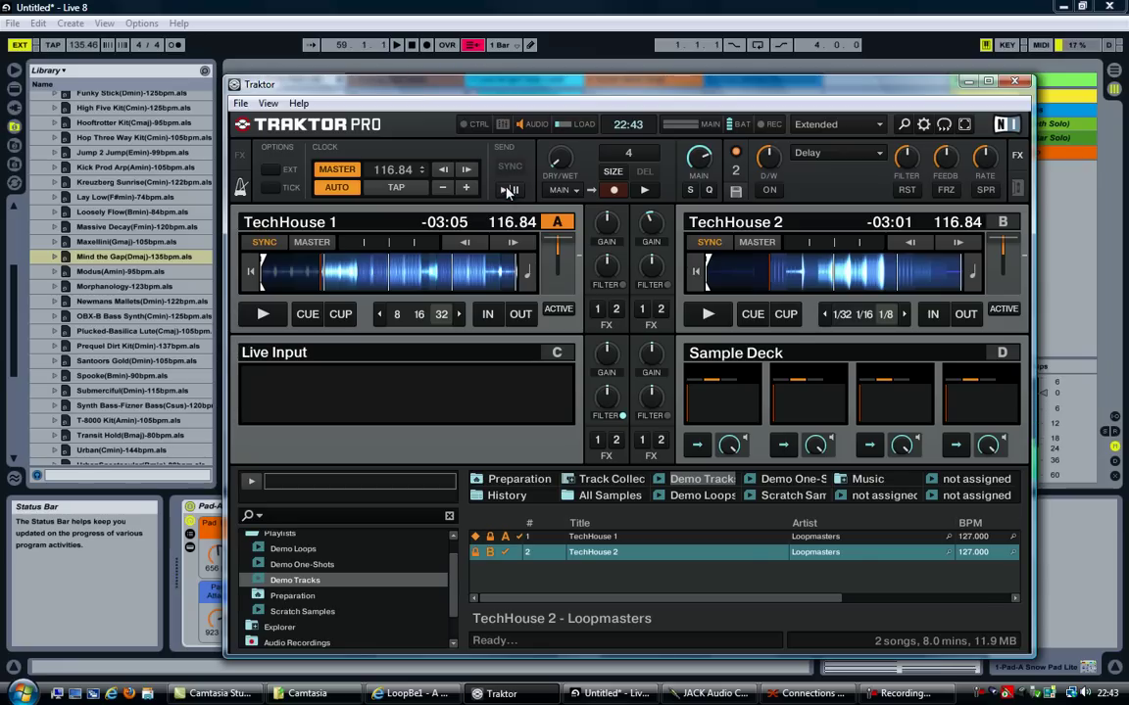